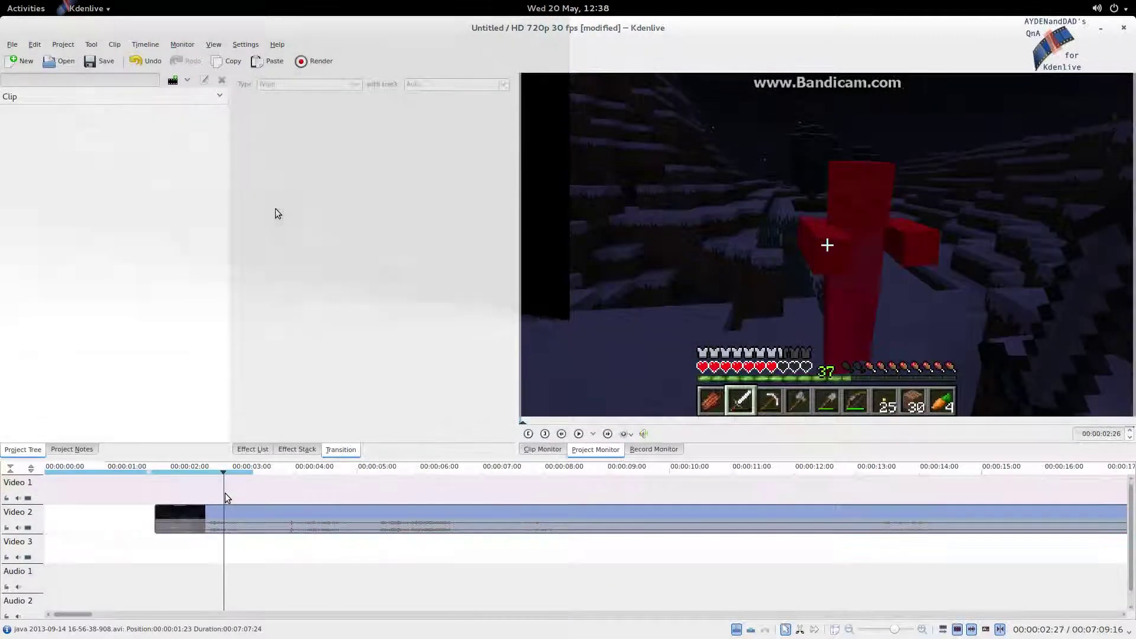
Step: Cut the Video 2 clip in two at the playhead, 00:00:06:27
drag(227, 497, 475, 531)
click(480, 527)
right_click(480, 527)
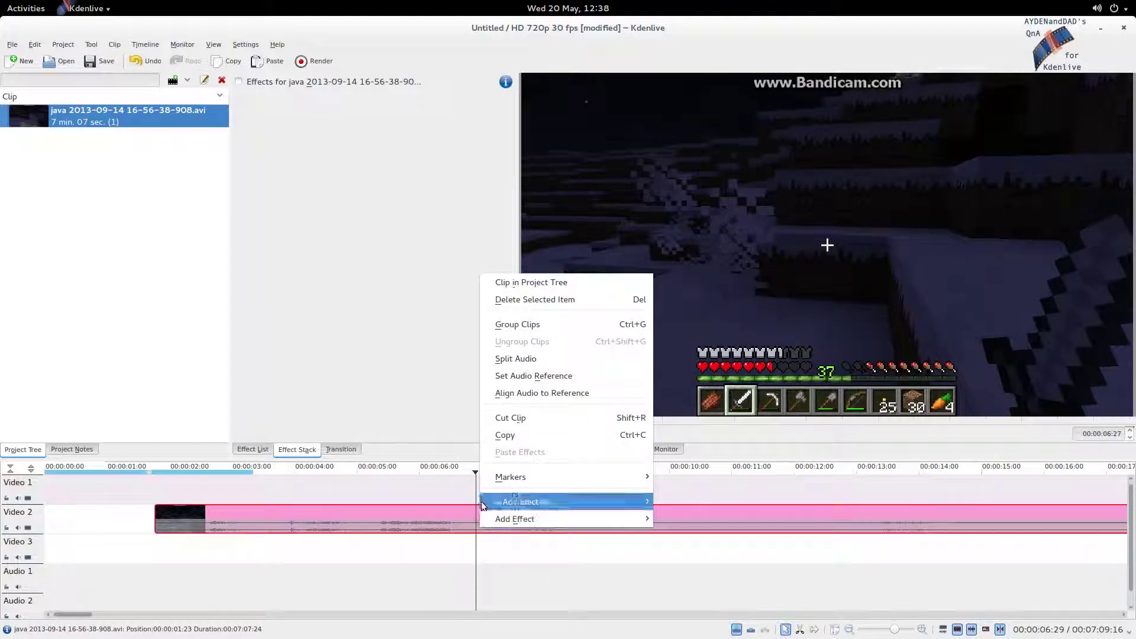
click(508, 419)
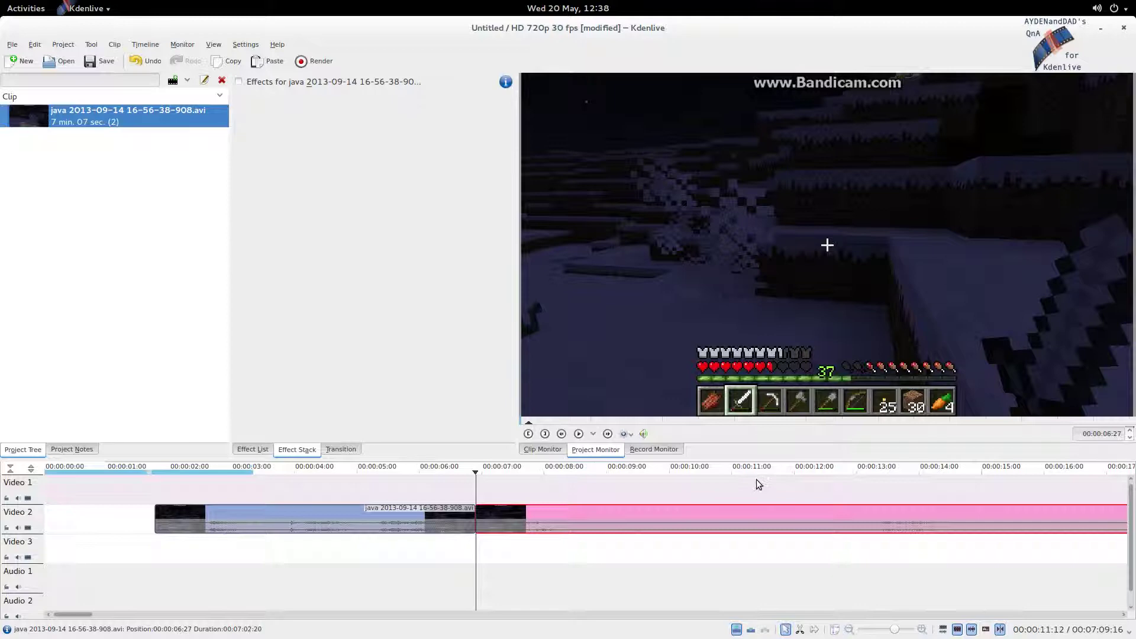
Step: Zoom out and move the second piece up onto Video 1 near the 5-second mark
drag(757, 479, 972, 477)
drag(894, 628, 878, 632)
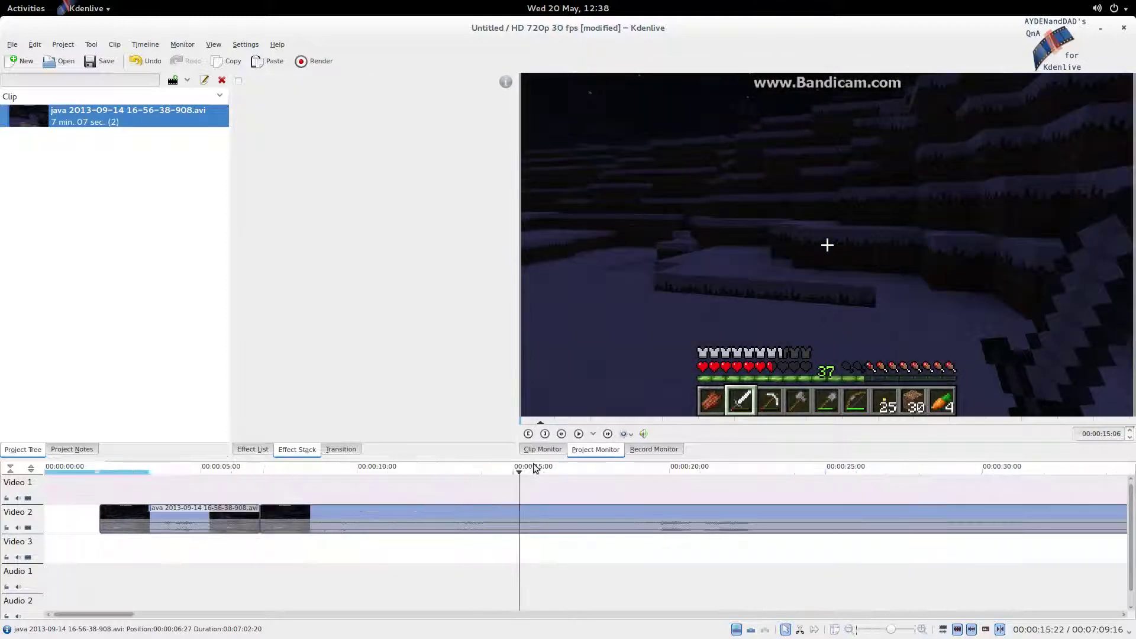
drag(521, 471, 873, 488)
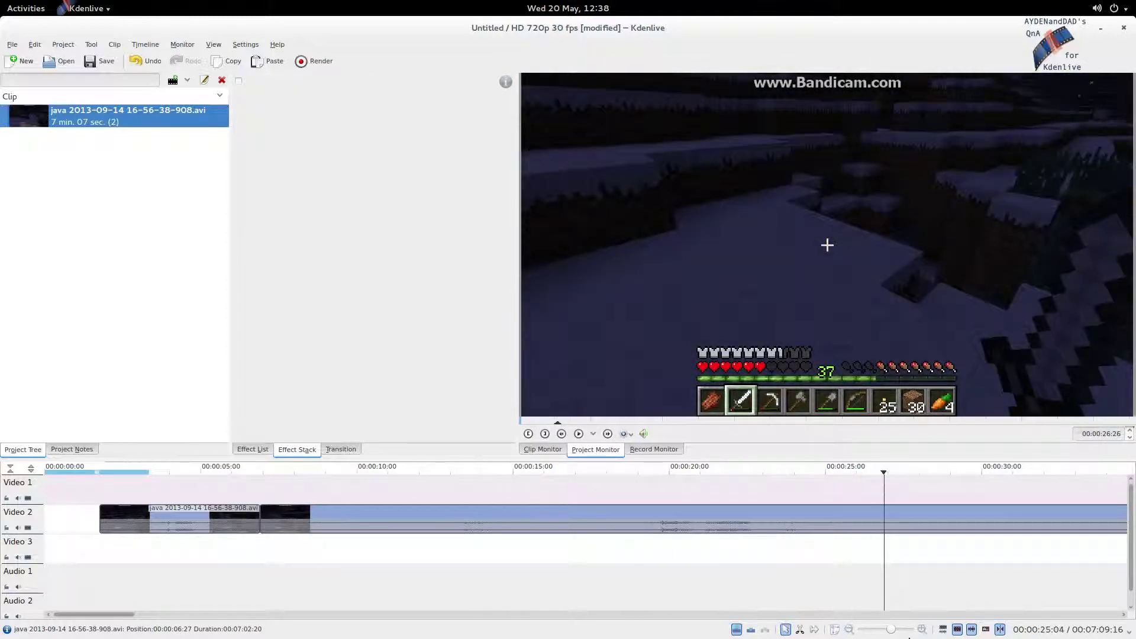
drag(890, 629, 885, 629)
click(530, 494)
drag(530, 495, 545, 496)
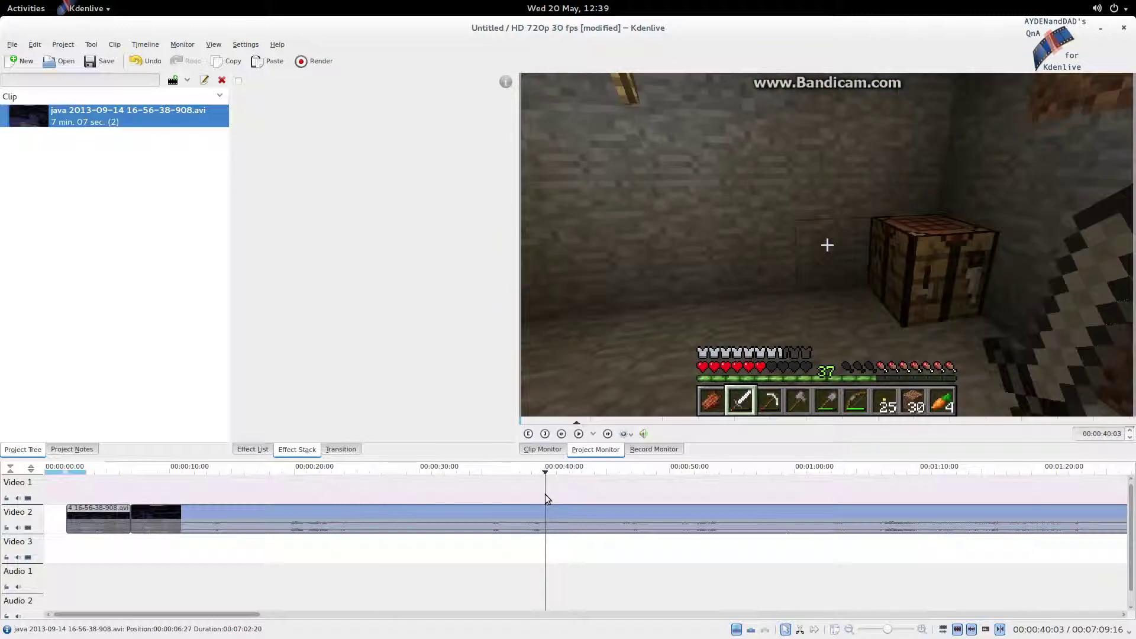
drag(151, 514, 549, 517)
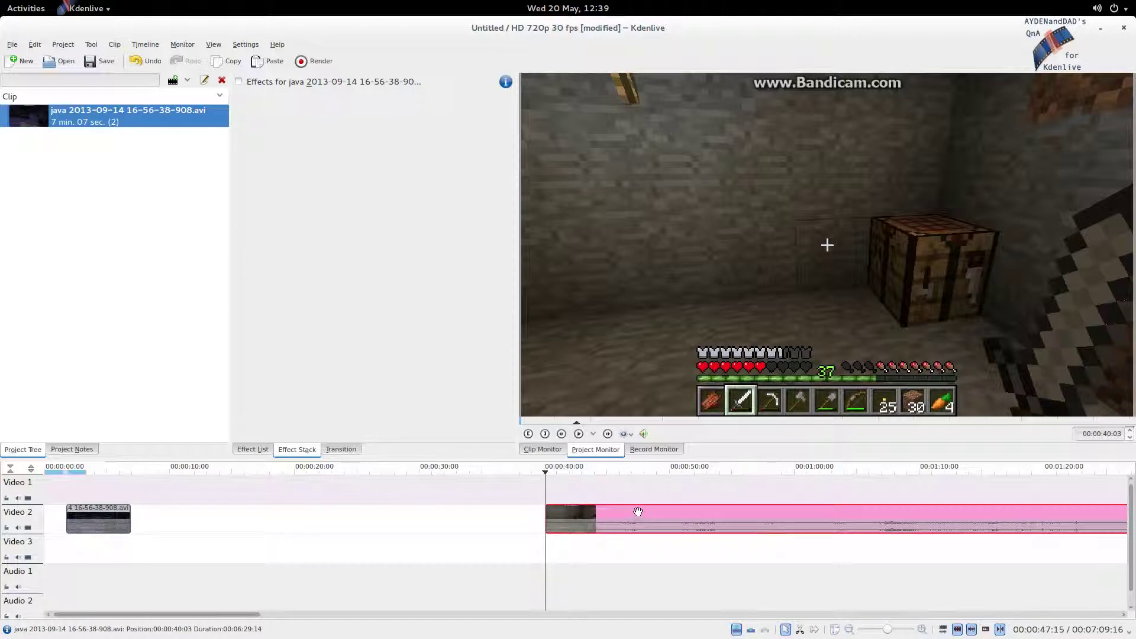
drag(638, 512, 210, 492)
Step: Slide the Video 1 clip left to start at 00:00:04:27, overlapping the first part
click(121, 559)
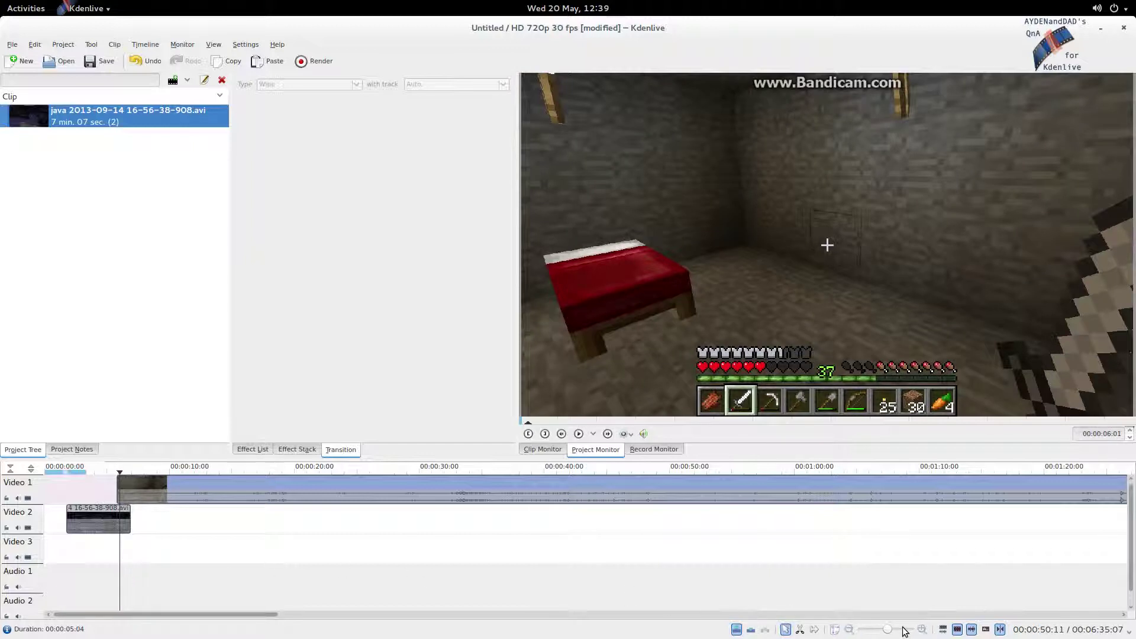
scroll(904, 632, up, 1)
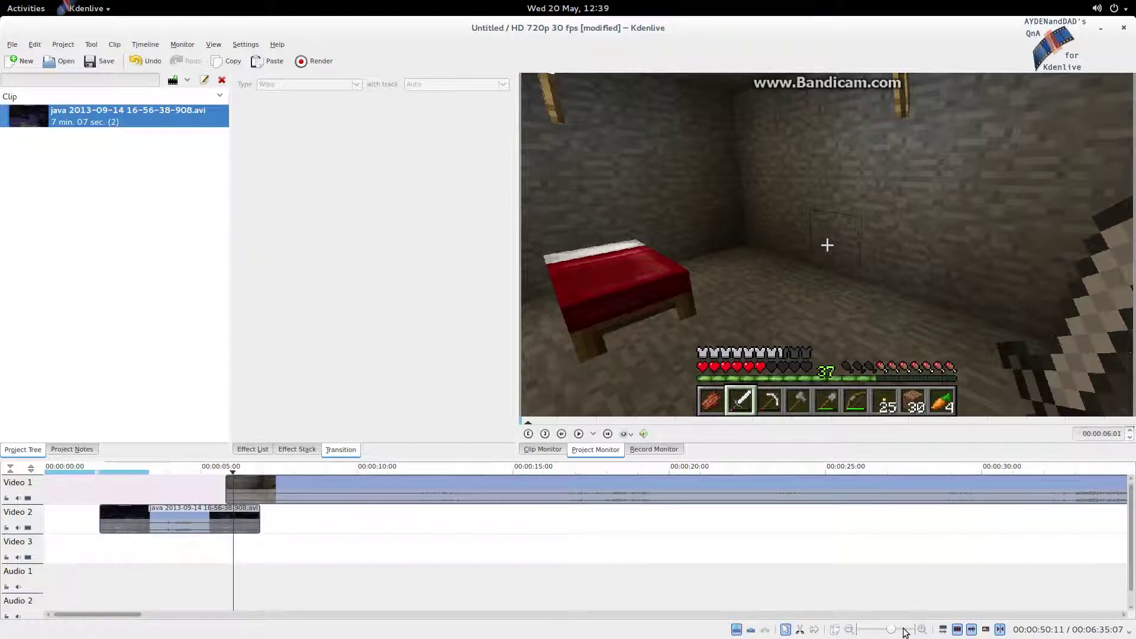
scroll(904, 632, up, 1)
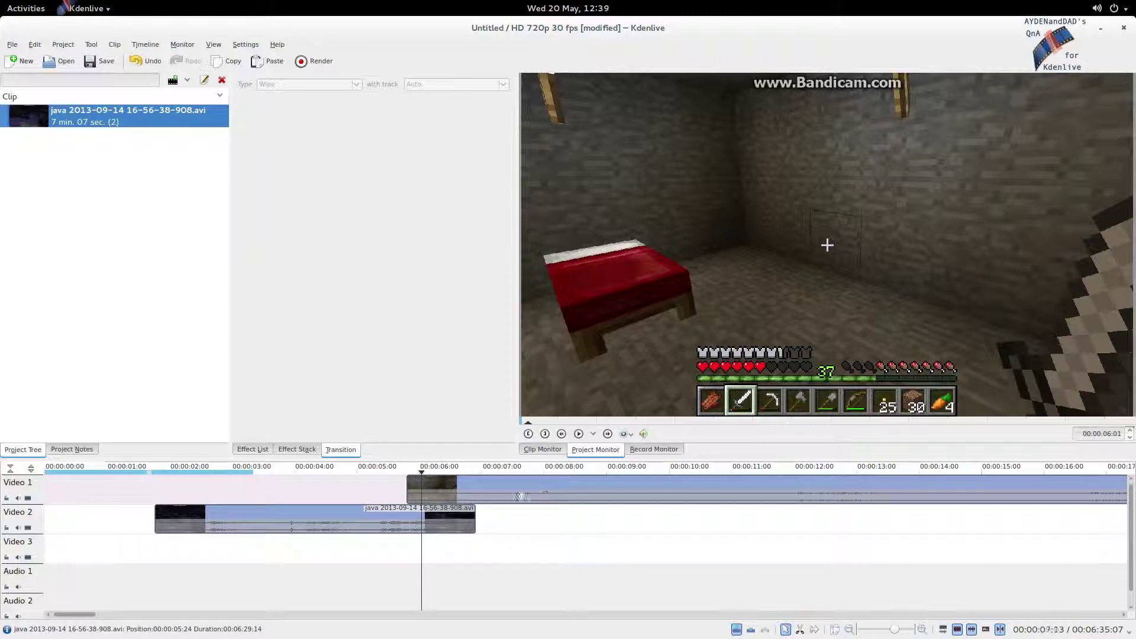
drag(447, 487, 392, 493)
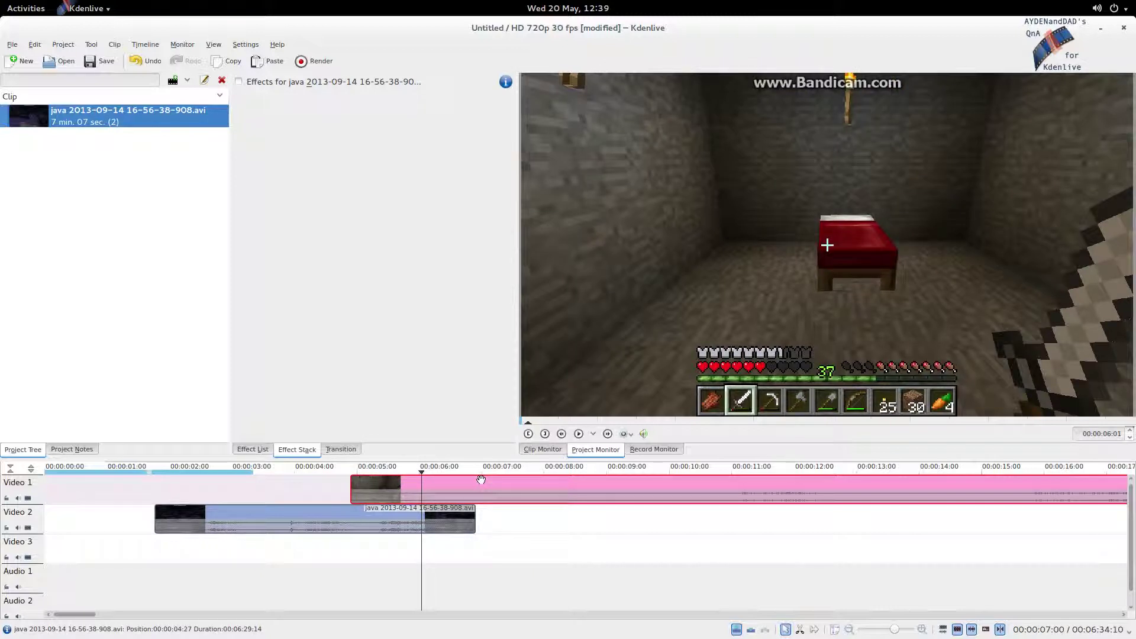
Step: Add a transition at the clips' overlap, set its type to Wipe, and choose the clock.pgm image
click(354, 503)
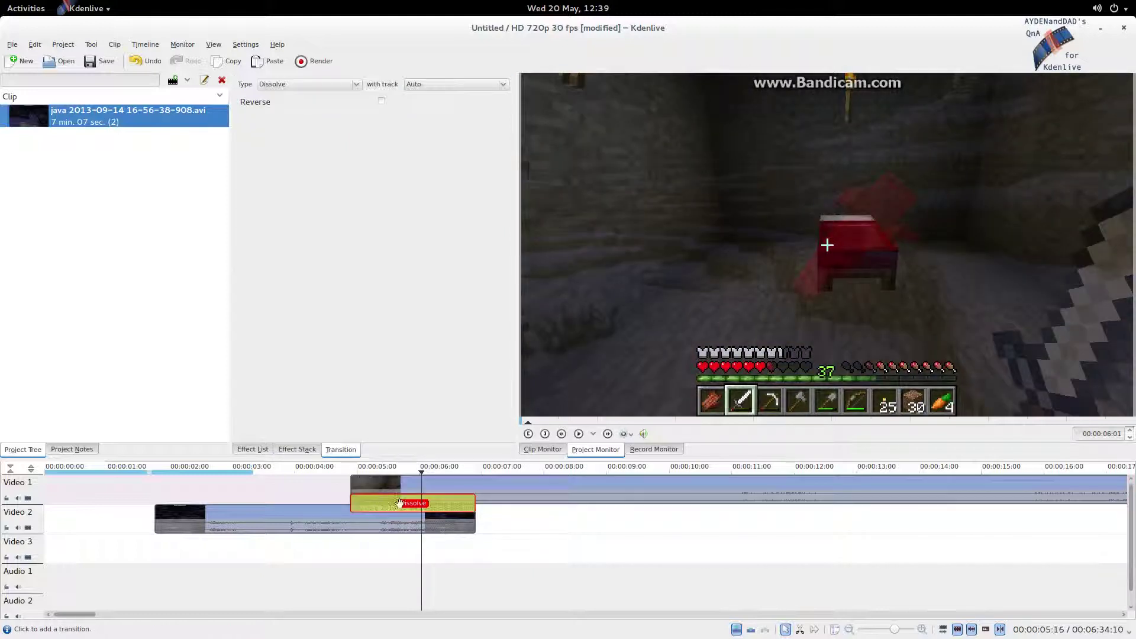
click(355, 85)
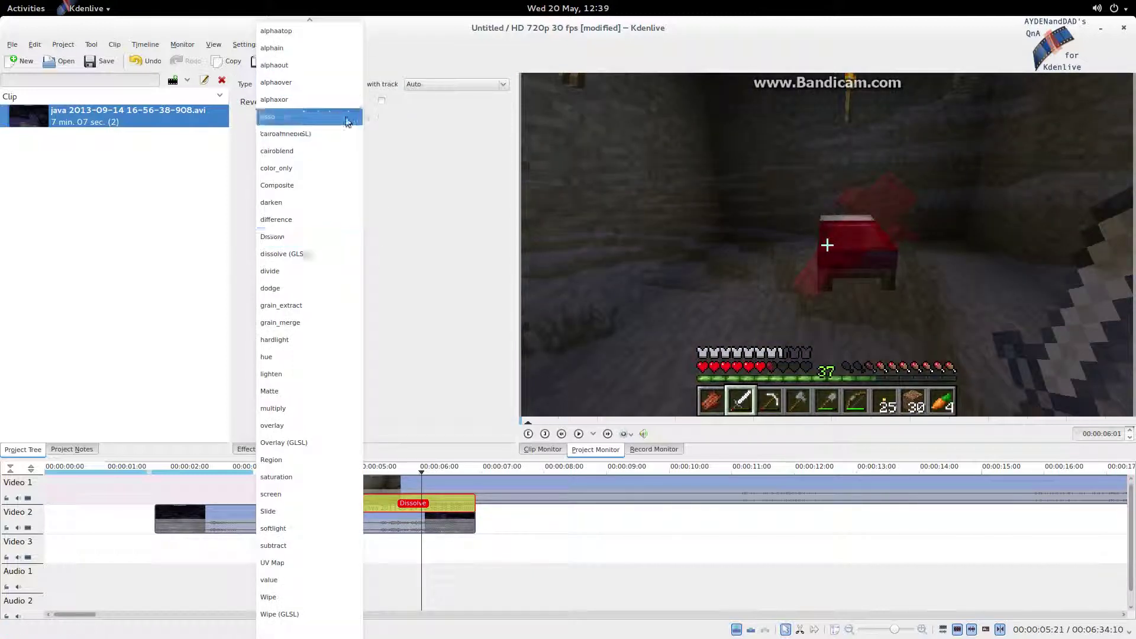
click(295, 597)
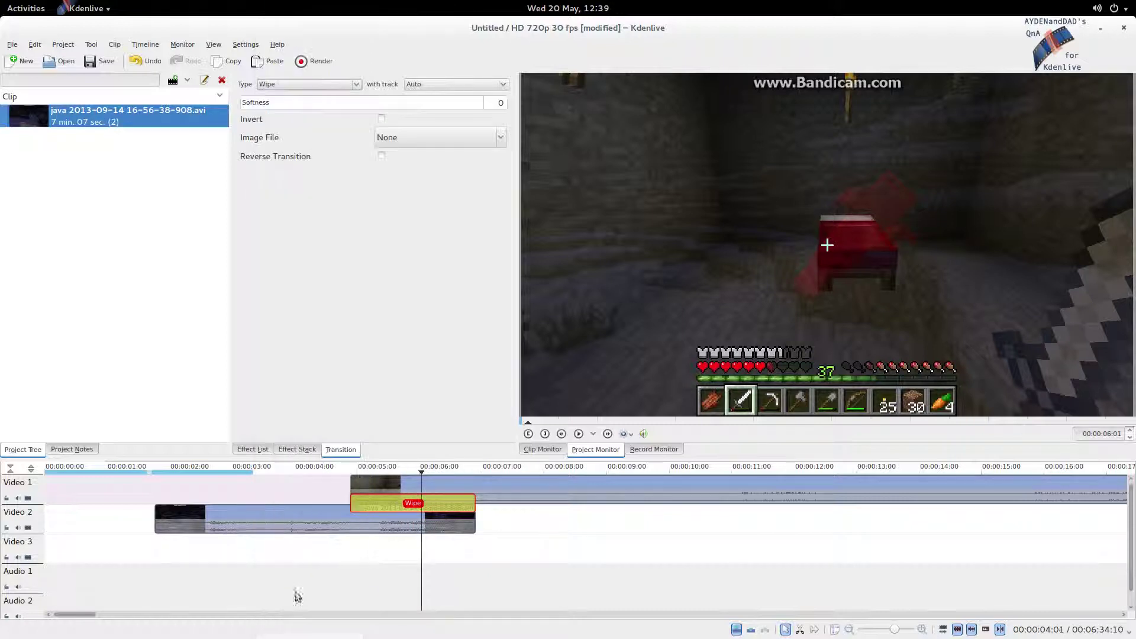
click(470, 140)
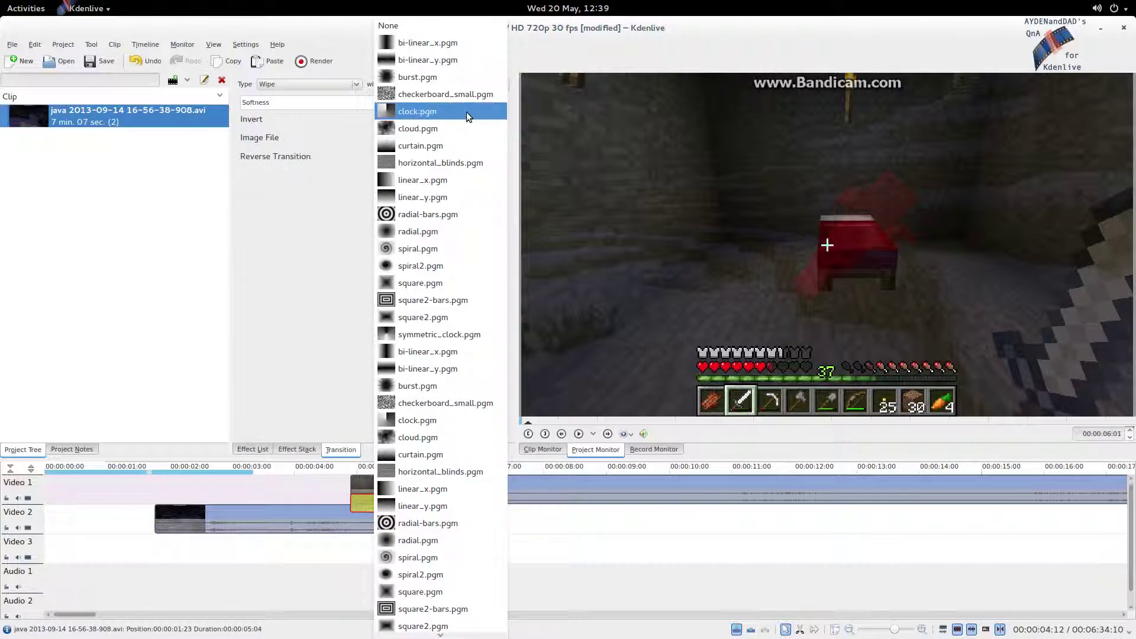
click(466, 112)
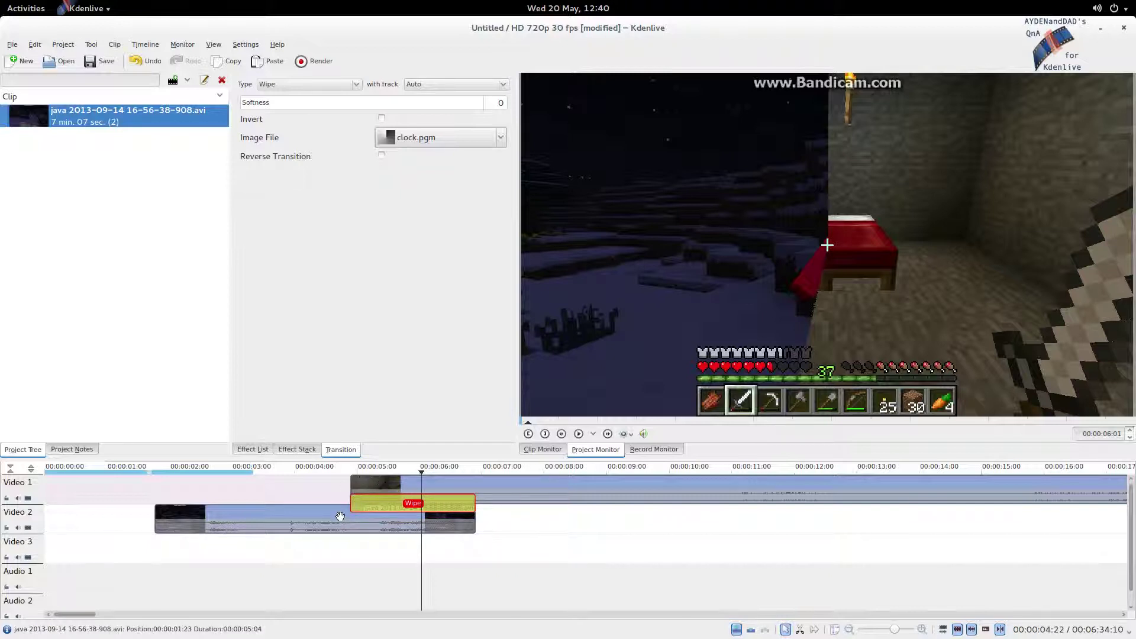
Step: Set the Wipe's Softness to 5 and scrub across the overlap to preview it
drag(347, 545, 410, 545)
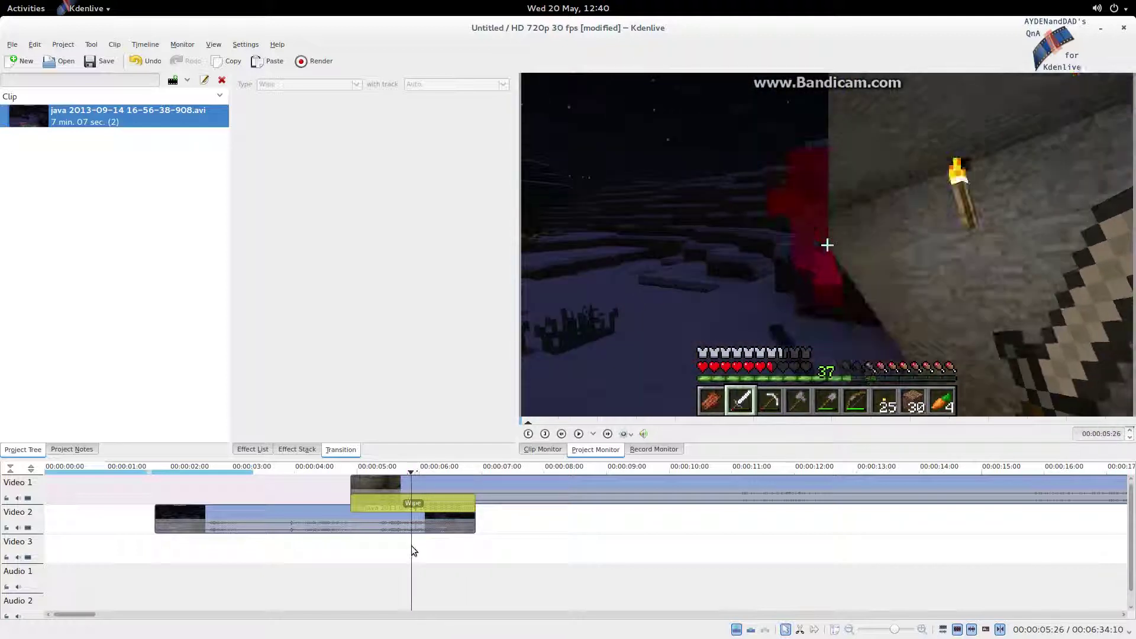
click(413, 513)
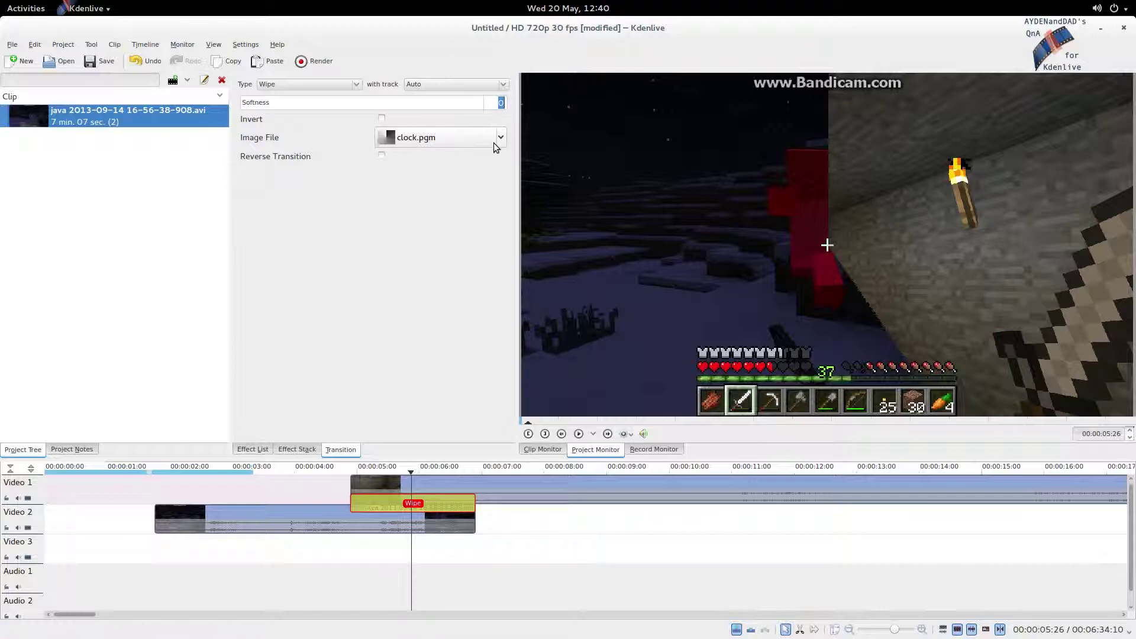
text(5)
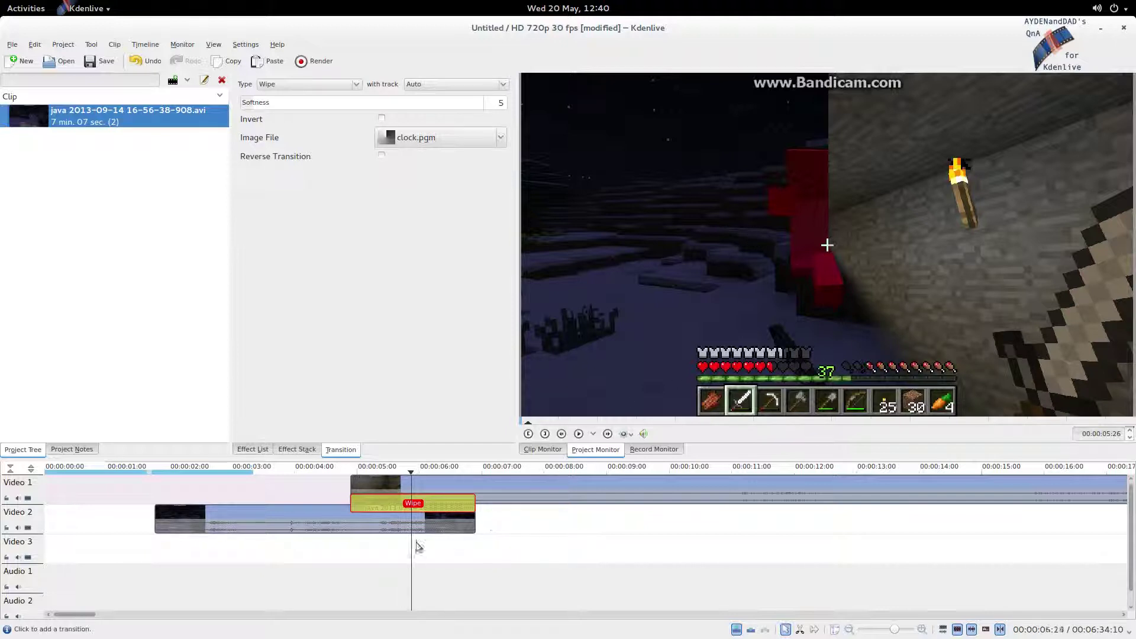
click(332, 549)
click(349, 548)
drag(353, 549, 440, 555)
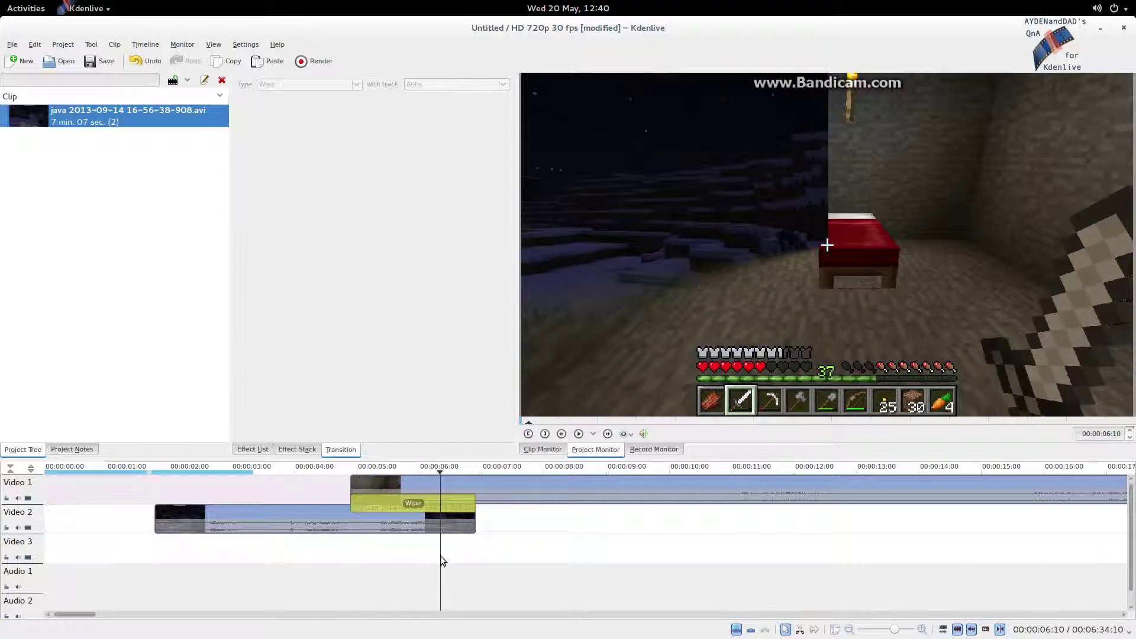
Step: Try a Softness of 10, then return it to 5 and preview the wipe again
click(436, 504)
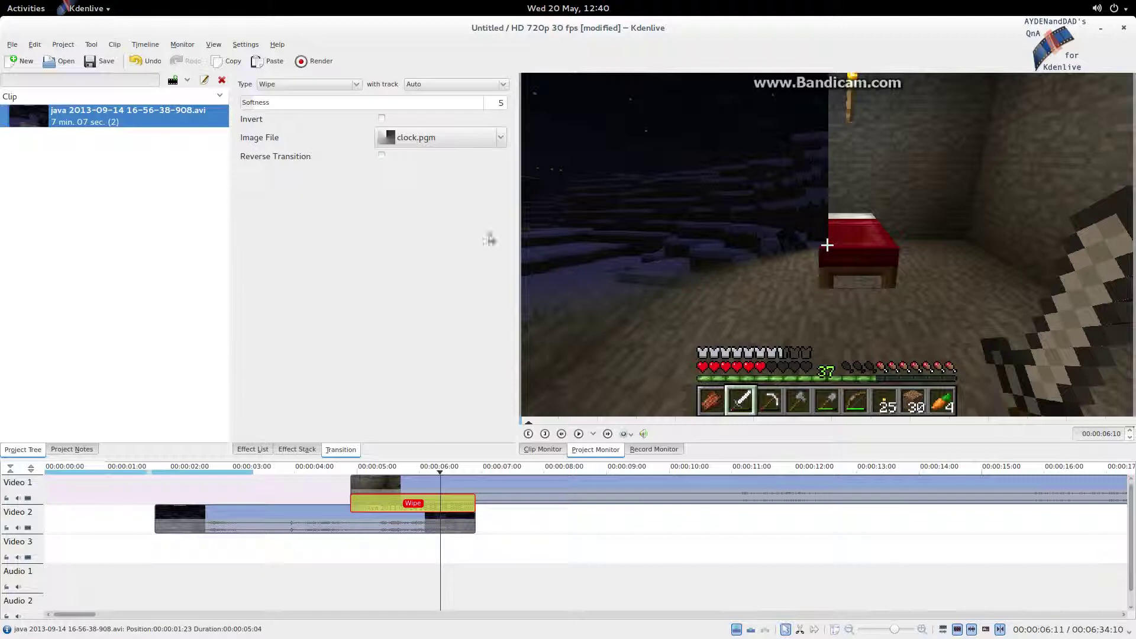
double_click(500, 104)
text(10)
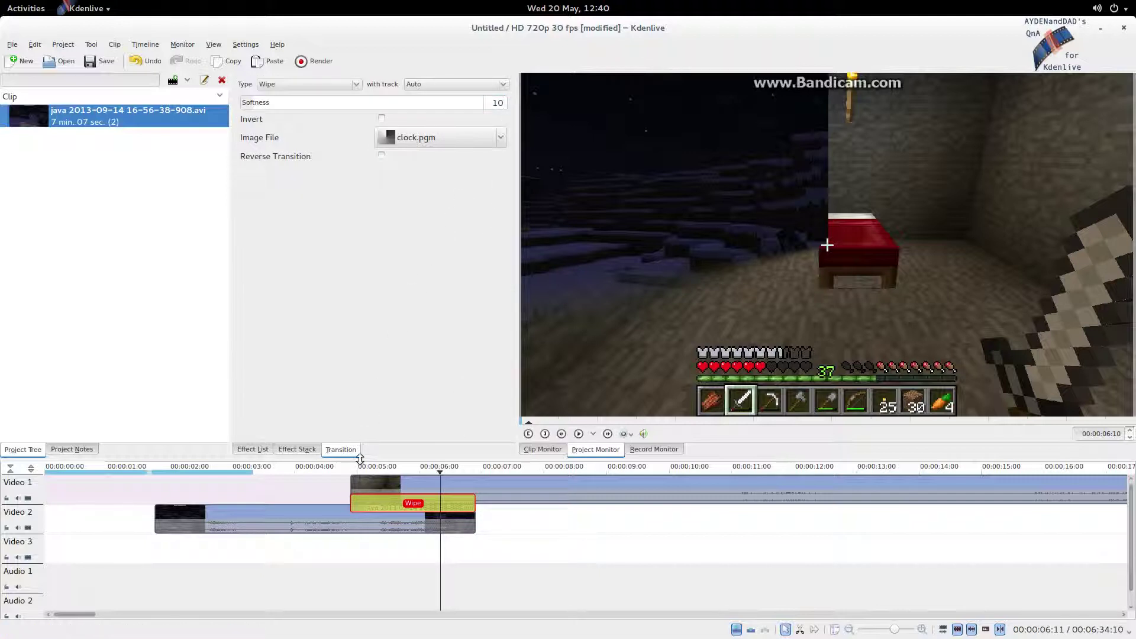
drag(364, 552, 435, 558)
click(421, 509)
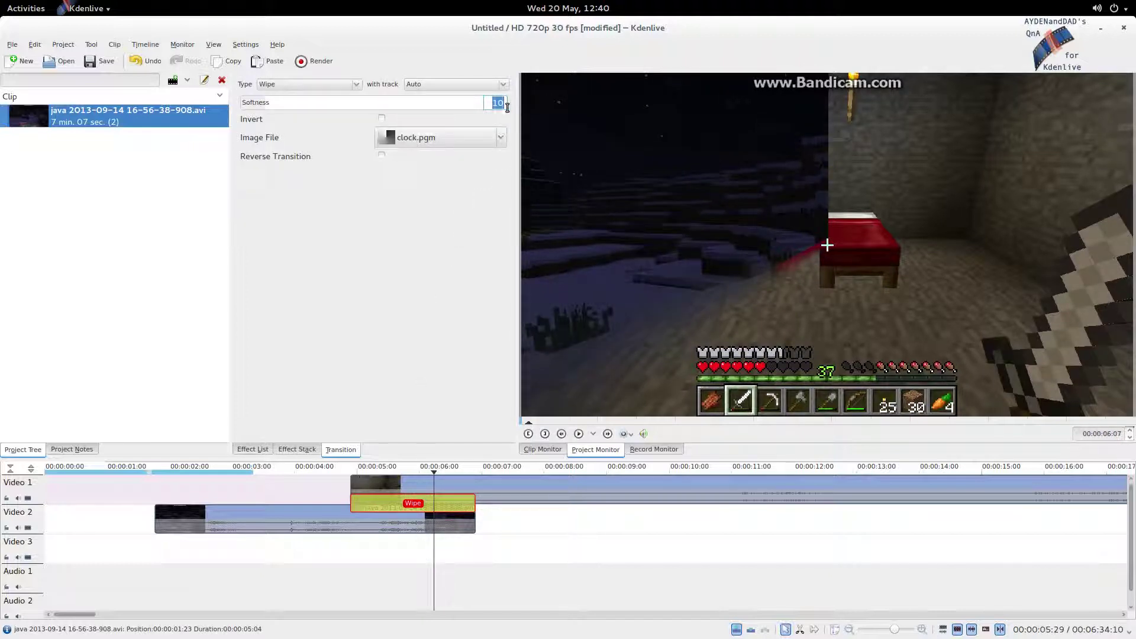
text(5)
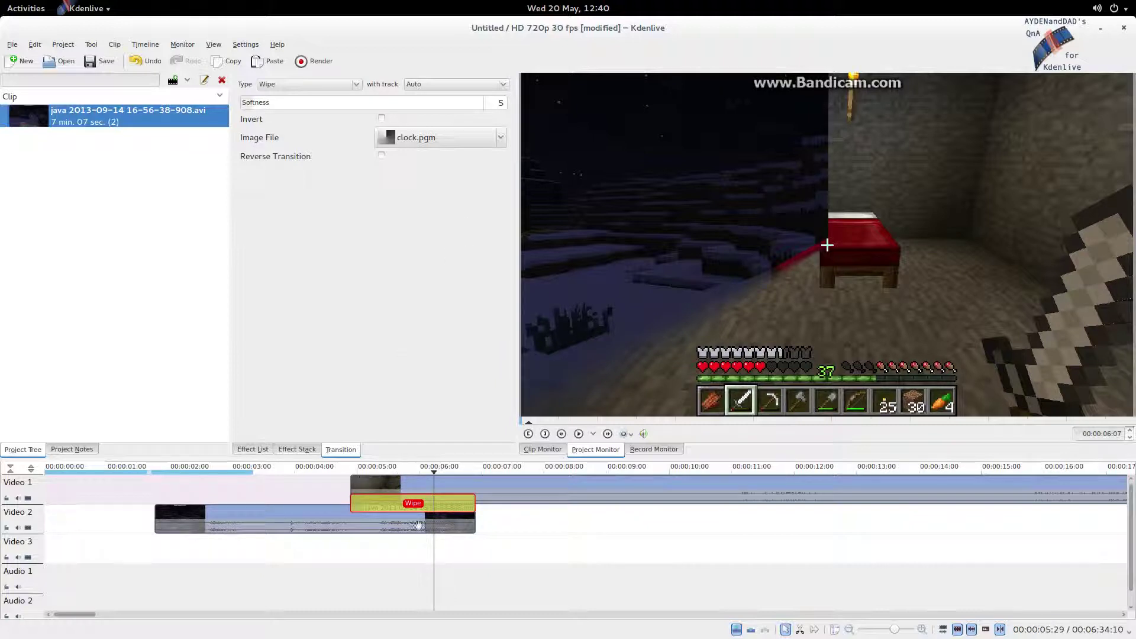
drag(345, 558, 432, 557)
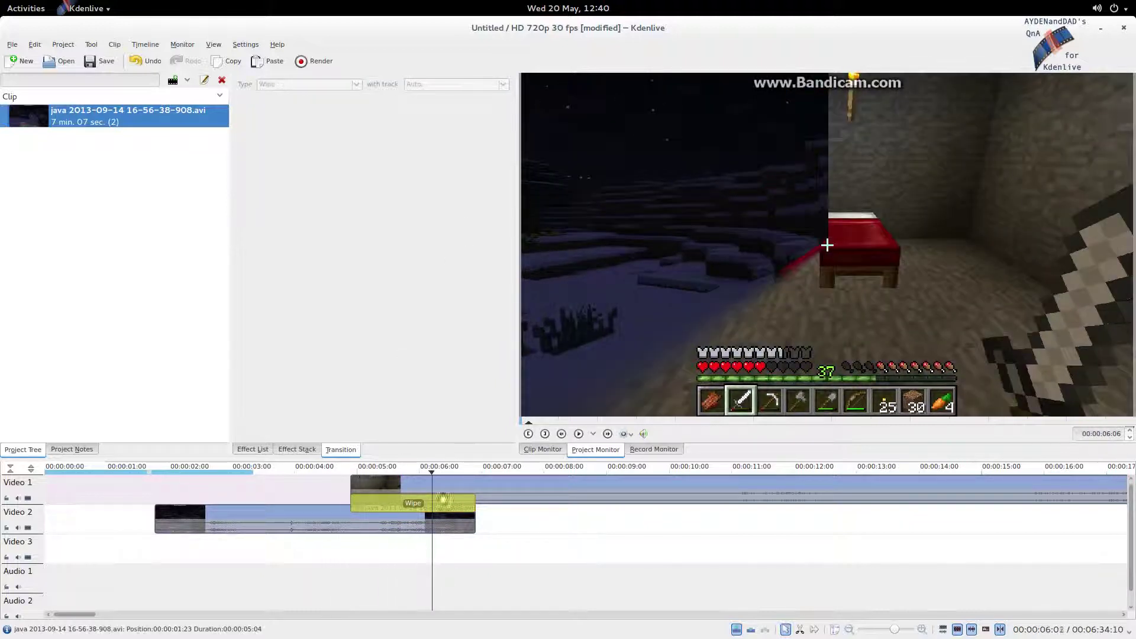
Step: Move the long clip down onto Video 3, leaving the wipe's blend track at Auto
click(505, 491)
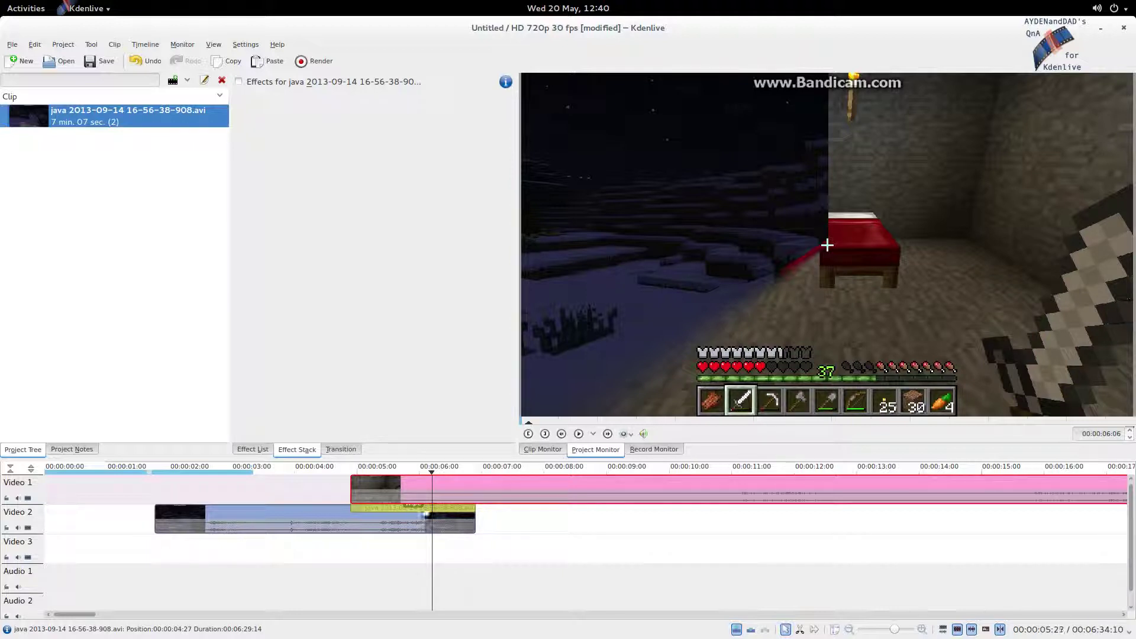
click(429, 519)
drag(465, 489, 434, 529)
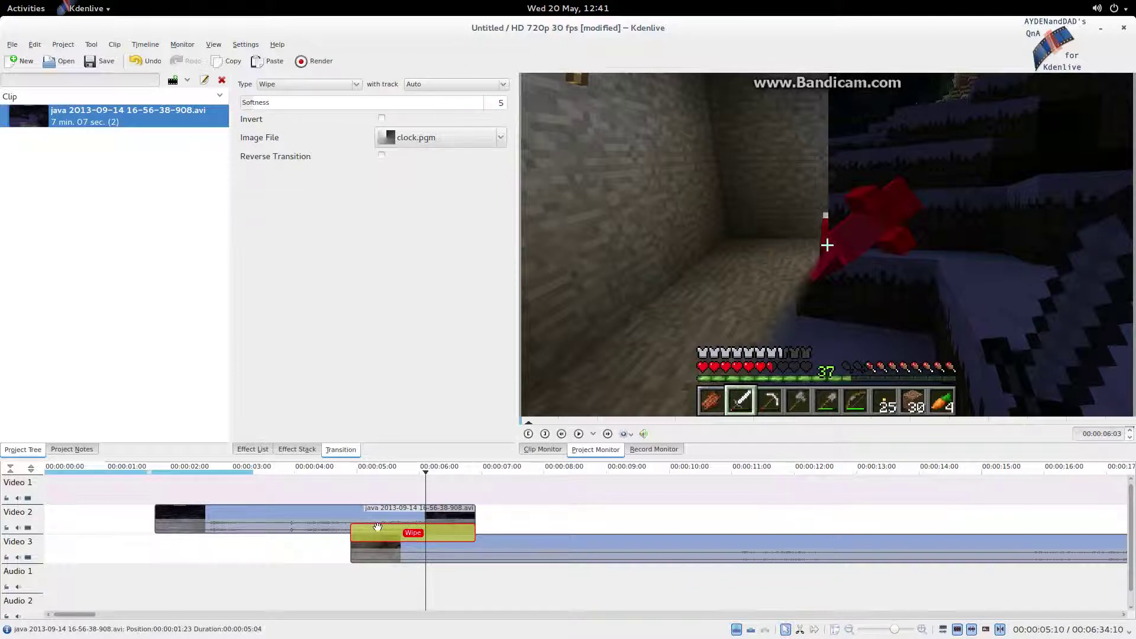
click(471, 81)
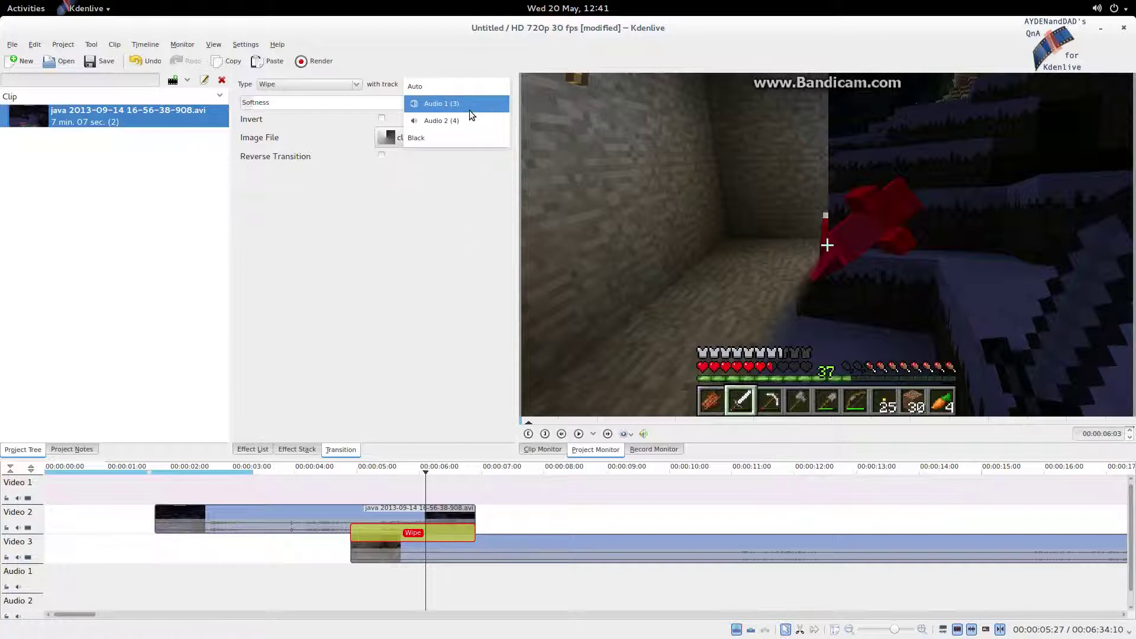
click(480, 91)
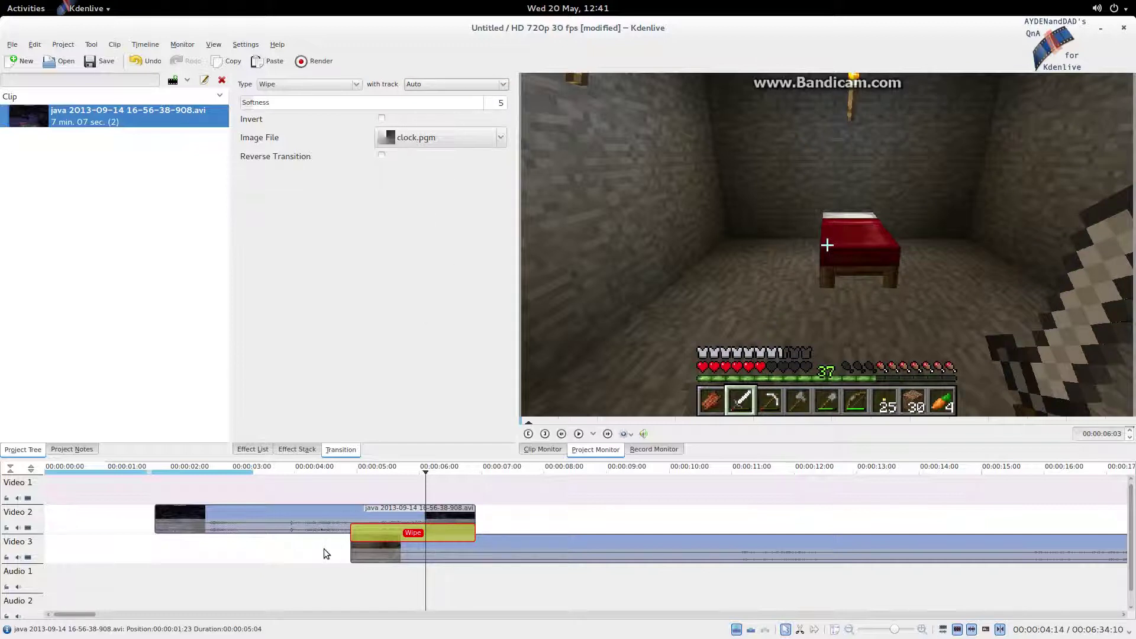
drag(326, 552, 336, 553)
Step: Set the Wipe to blend with track Video 3 and preview the frames around it
click(363, 540)
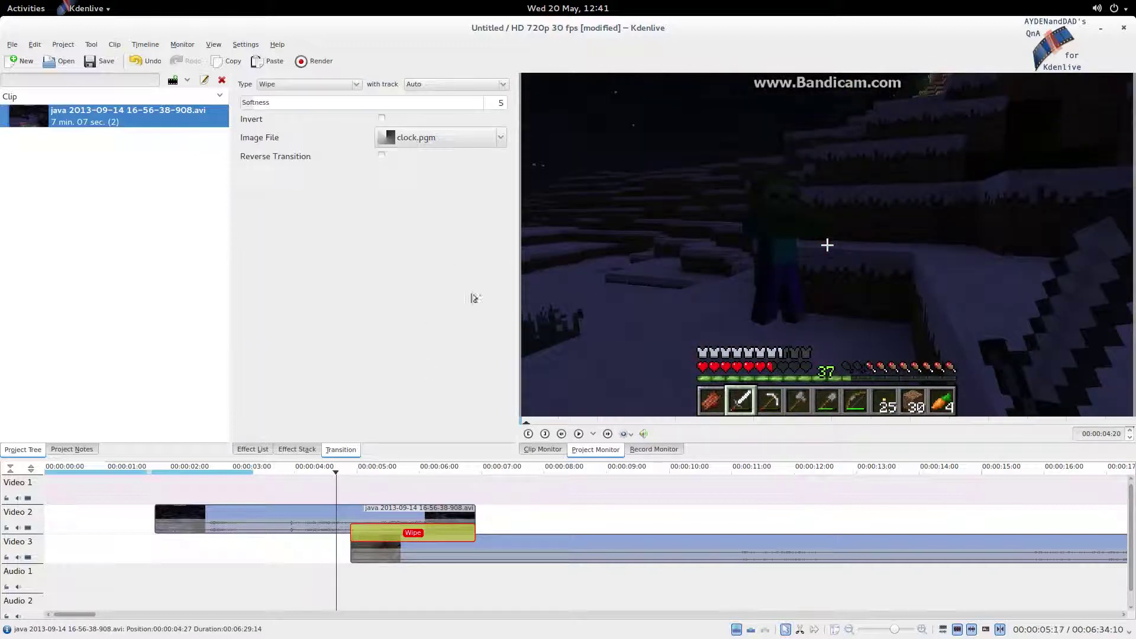
click(506, 84)
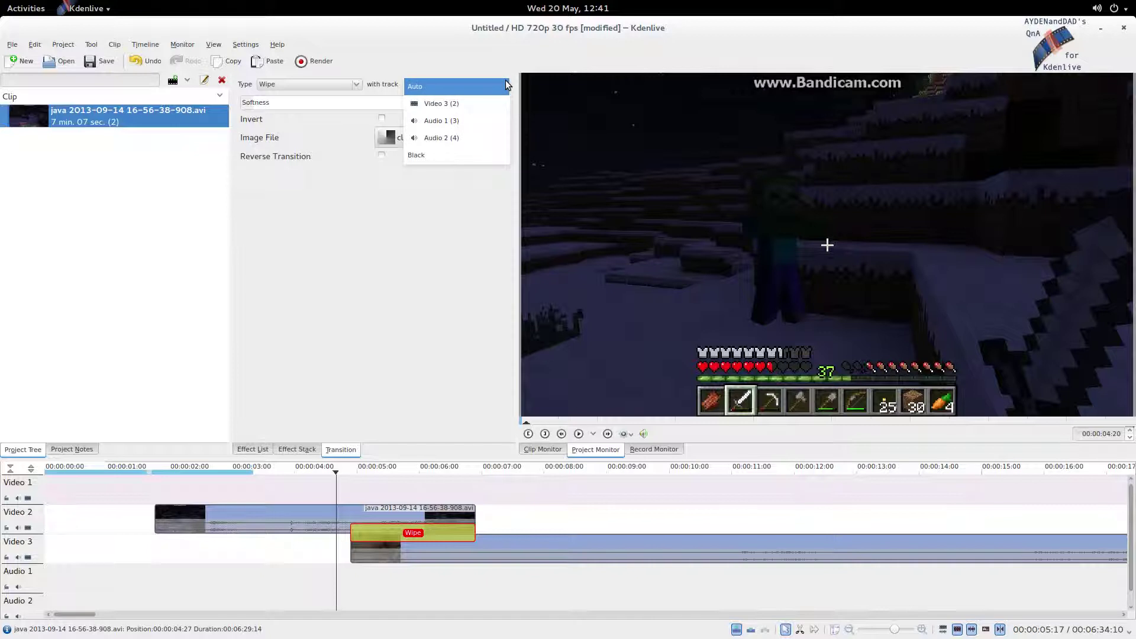
click(492, 99)
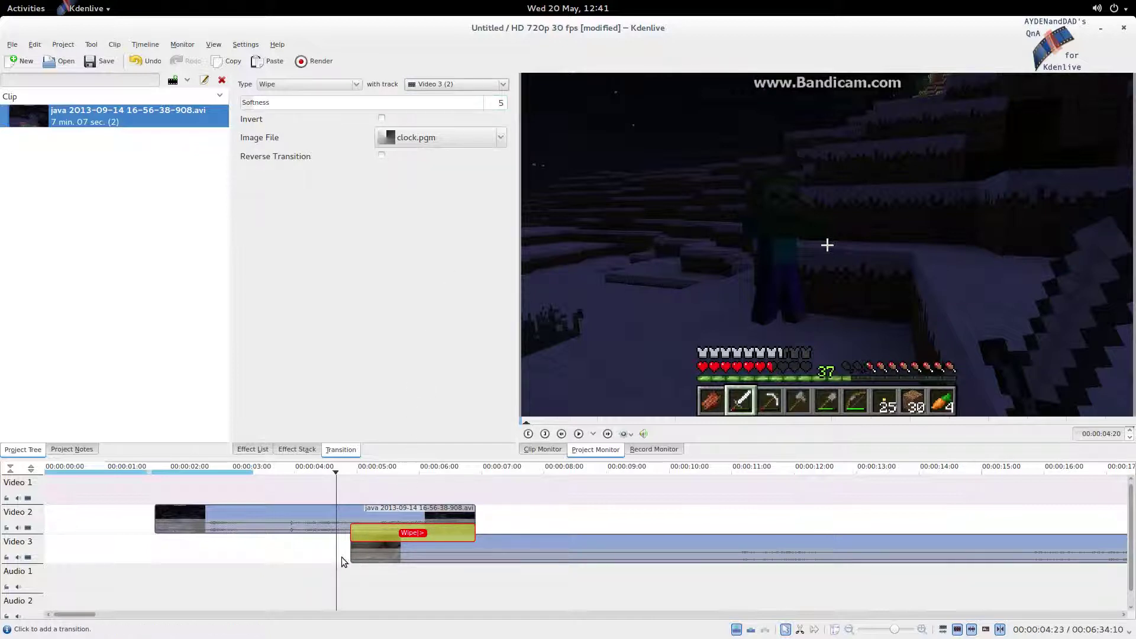
drag(337, 556, 394, 559)
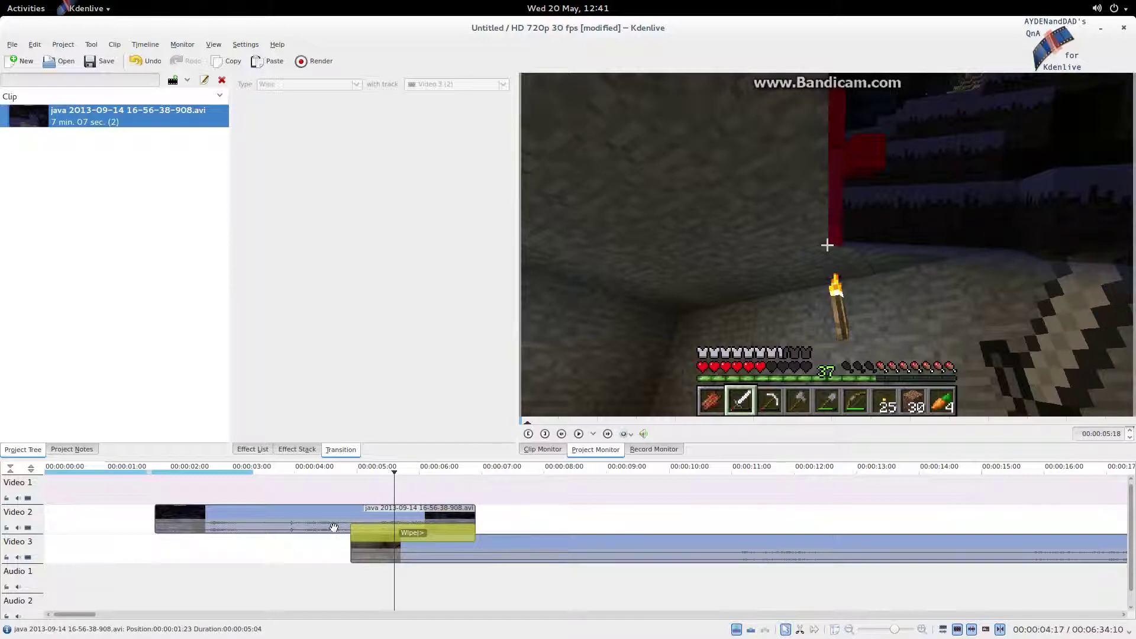
Step: Preview the wipe around 4–5 seconds, then tick Invert on the clock wipe and preview it
drag(398, 584, 401, 537)
click(401, 536)
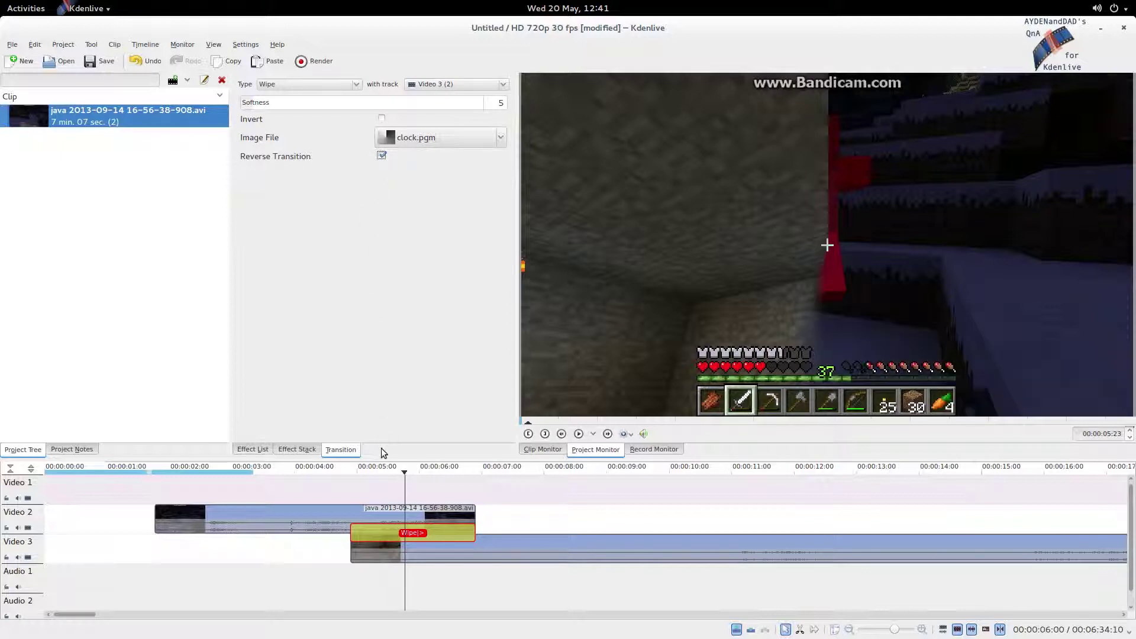
click(332, 558)
drag(332, 554, 371, 550)
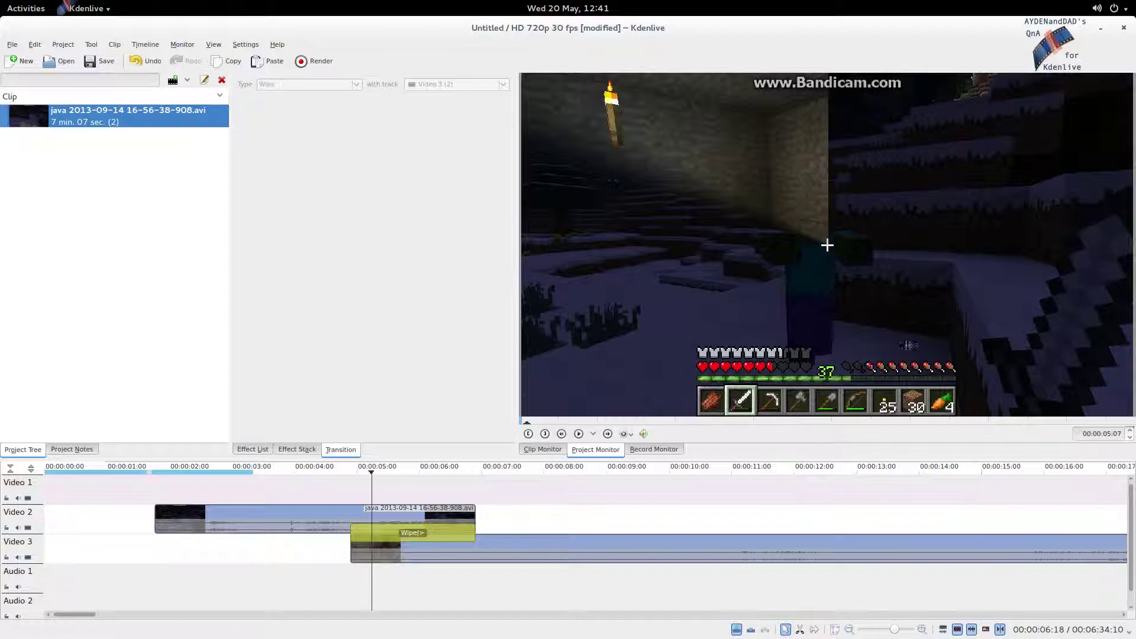
click(418, 526)
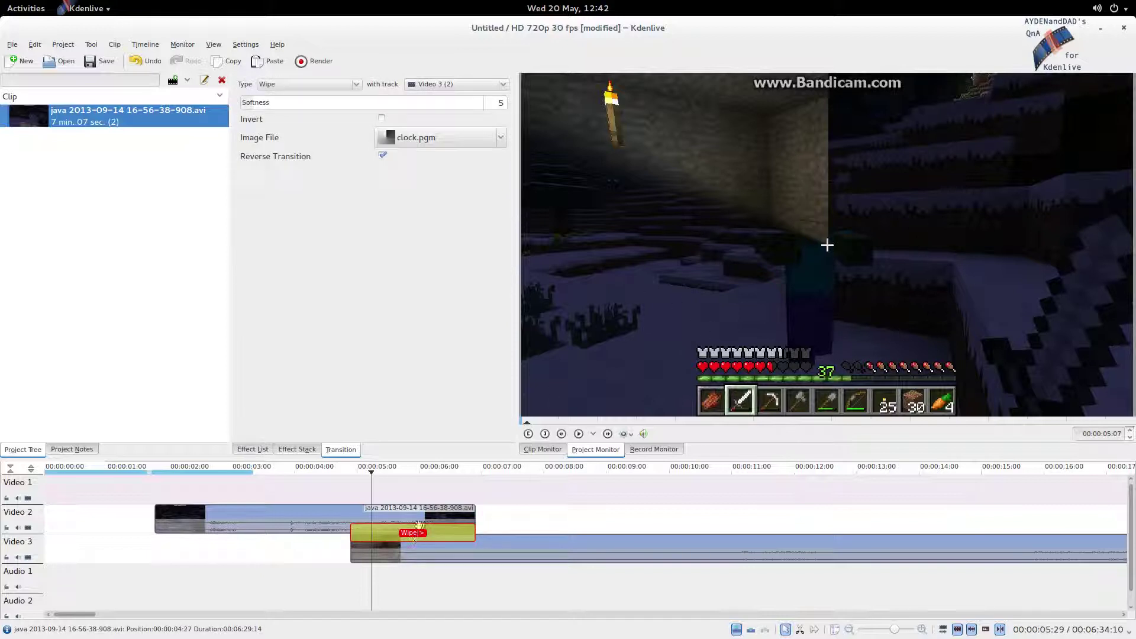
click(381, 118)
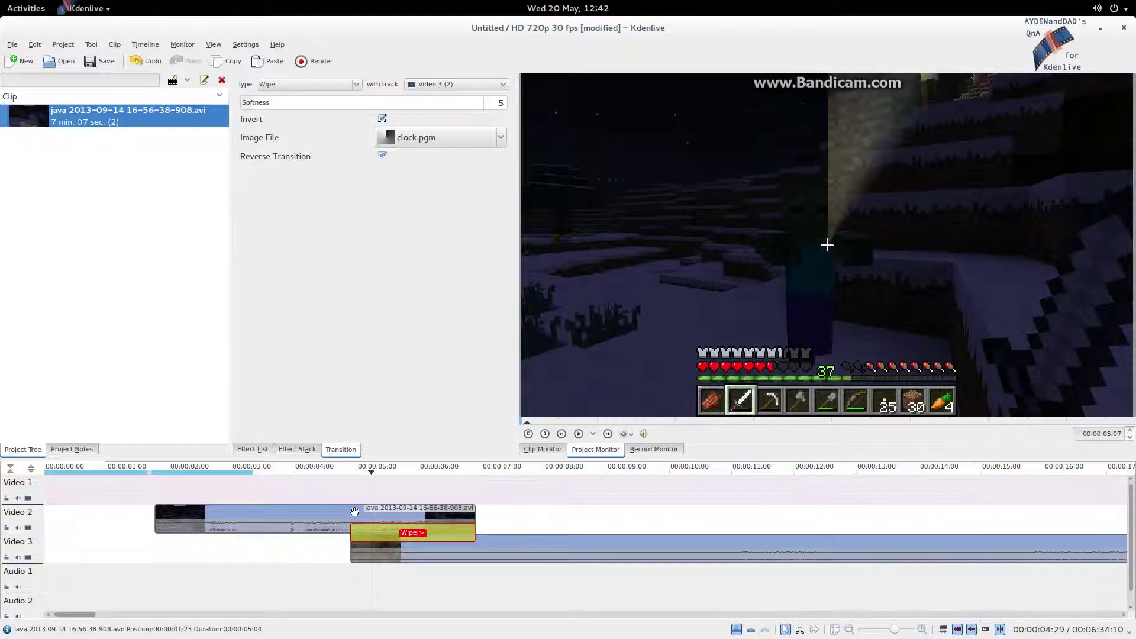
drag(343, 537, 473, 554)
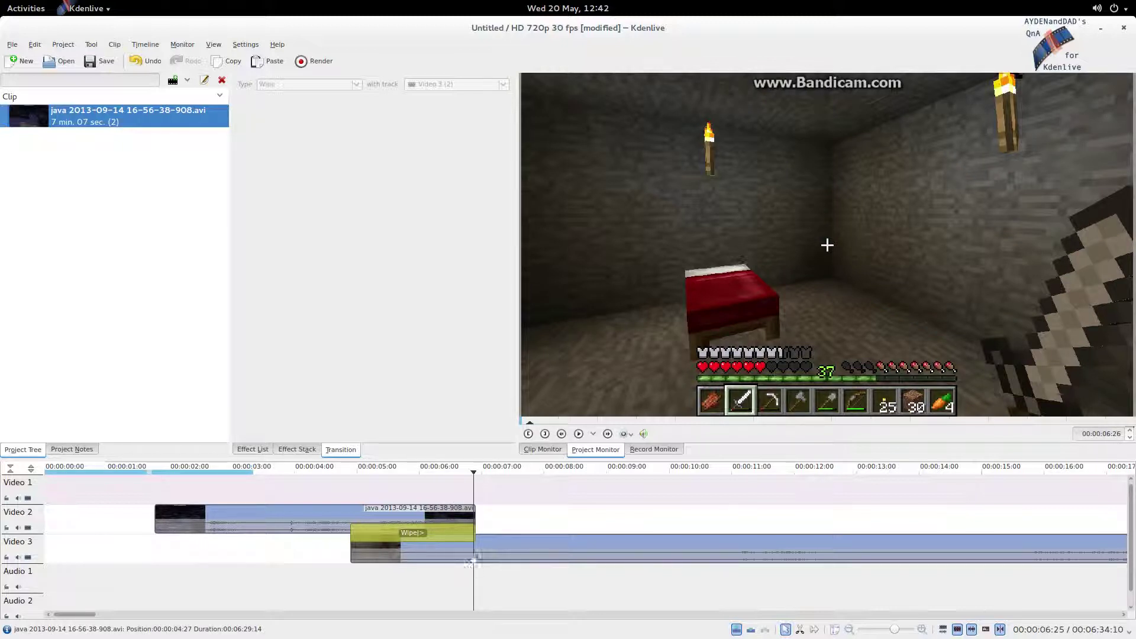
Step: Select the Video 2 clip and check its frames at earlier and later points
click(465, 515)
click(347, 483)
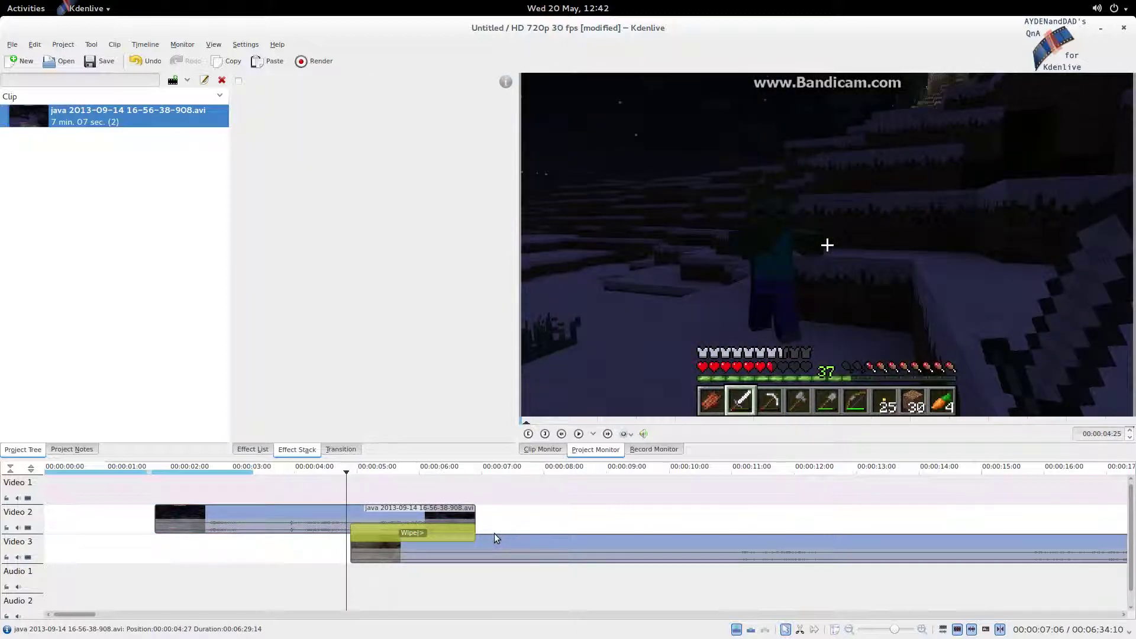
click(481, 516)
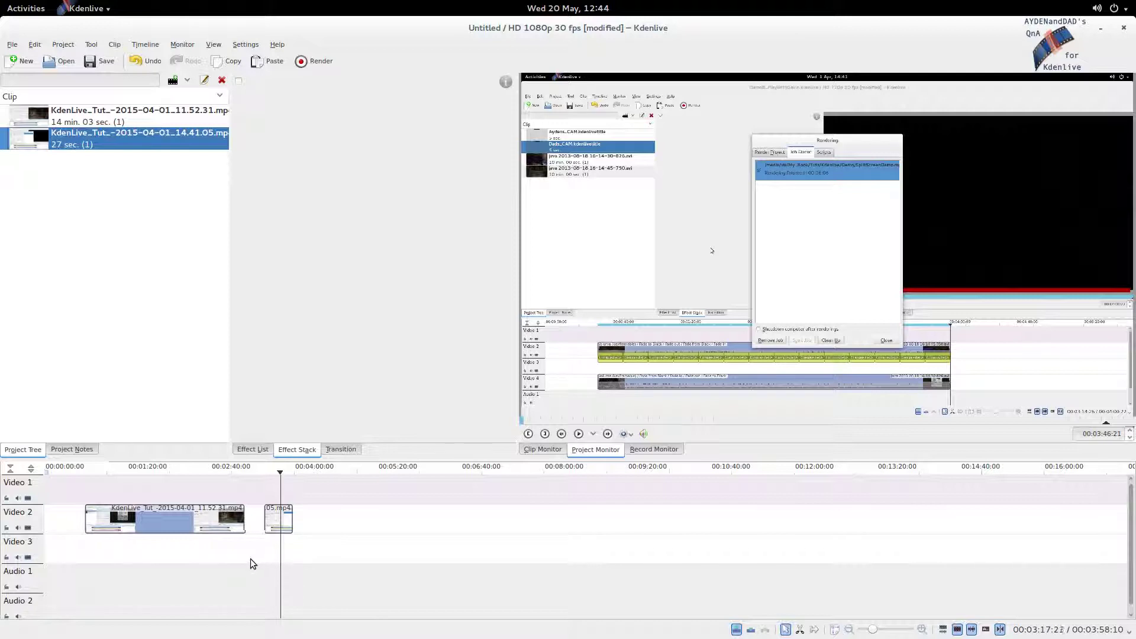
Step: Scrub the timeline between about 2:42 and 3:33 to review where the clips meet
click(231, 555)
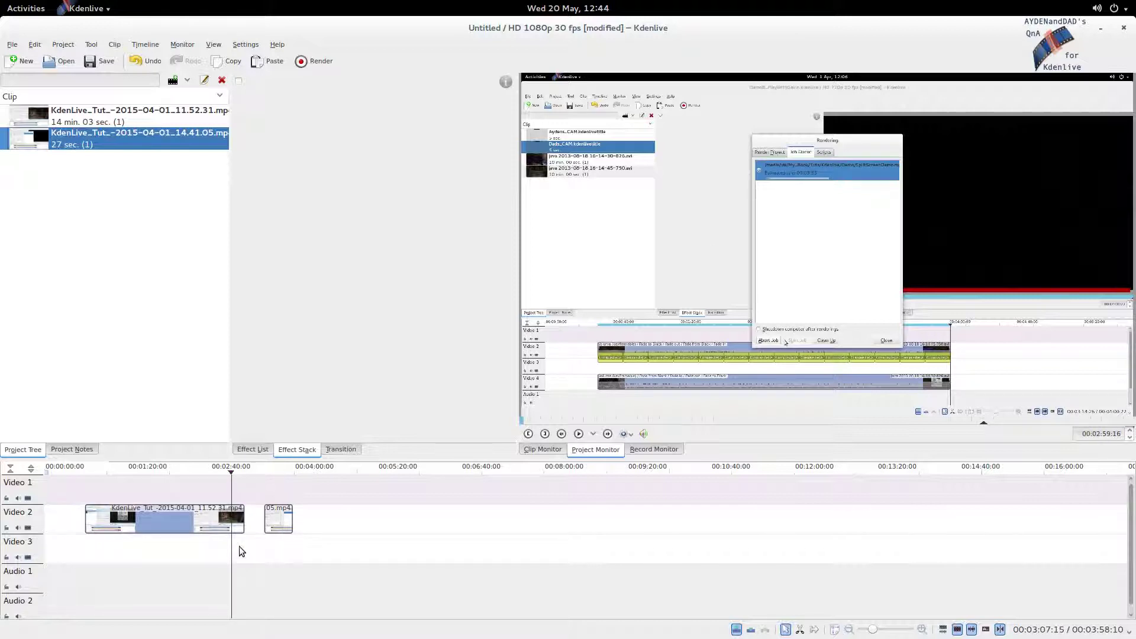
click(239, 546)
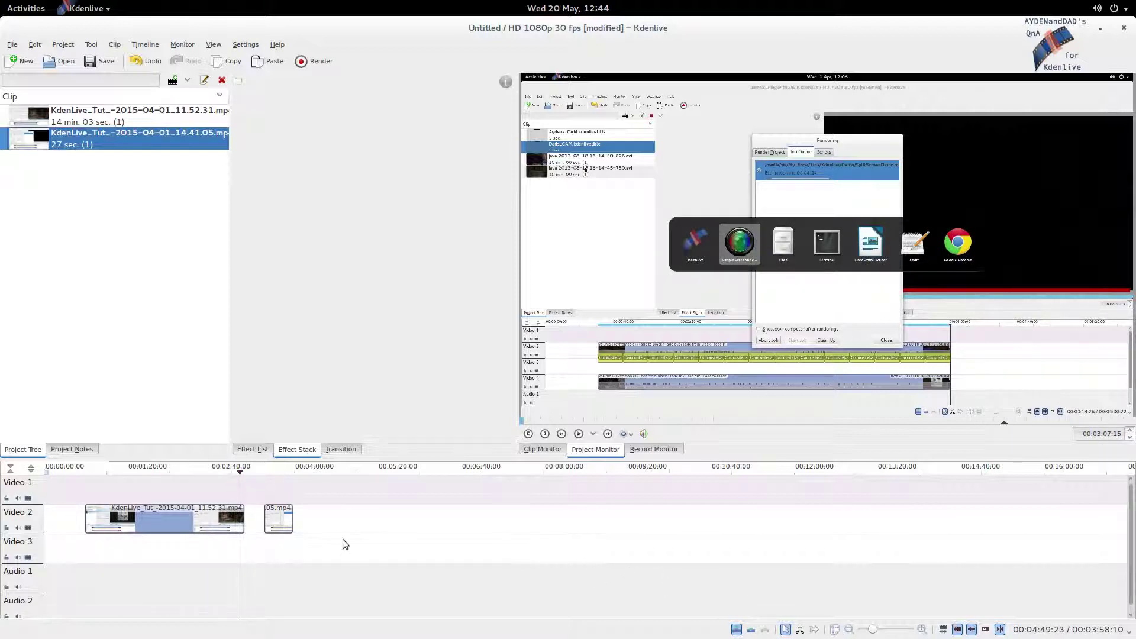
click(230, 547)
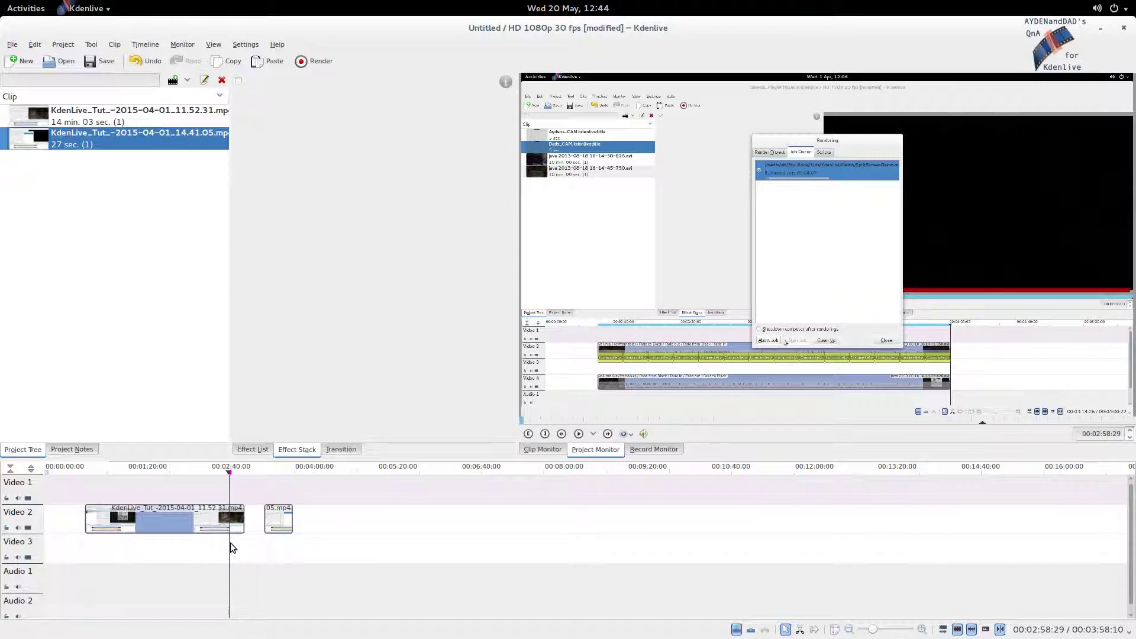
drag(230, 542, 223, 545)
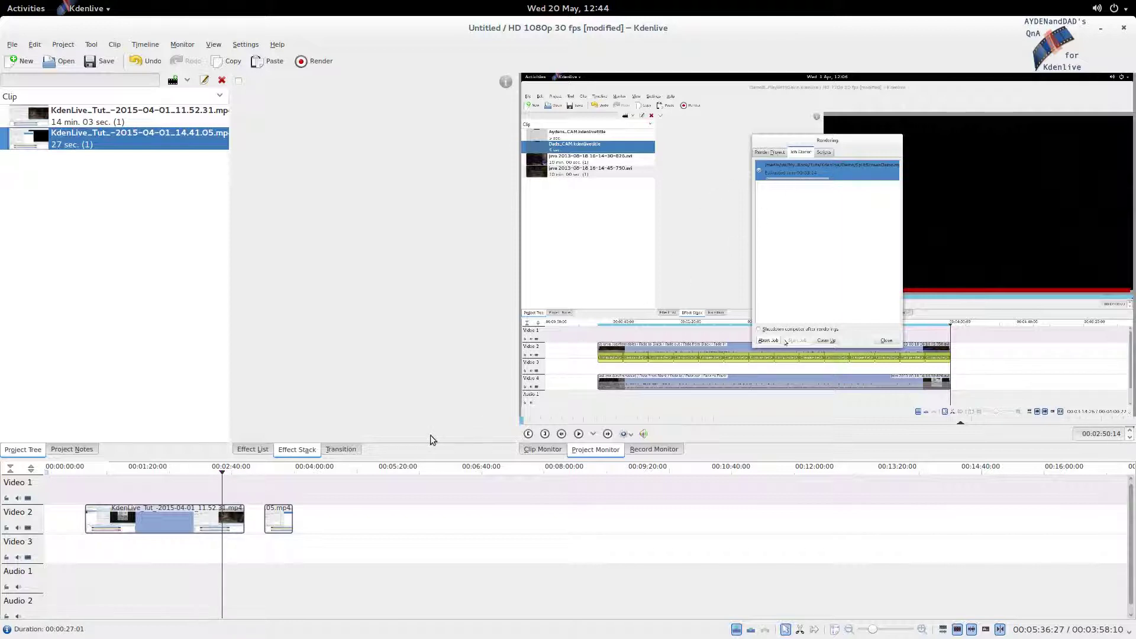
drag(222, 545, 223, 520)
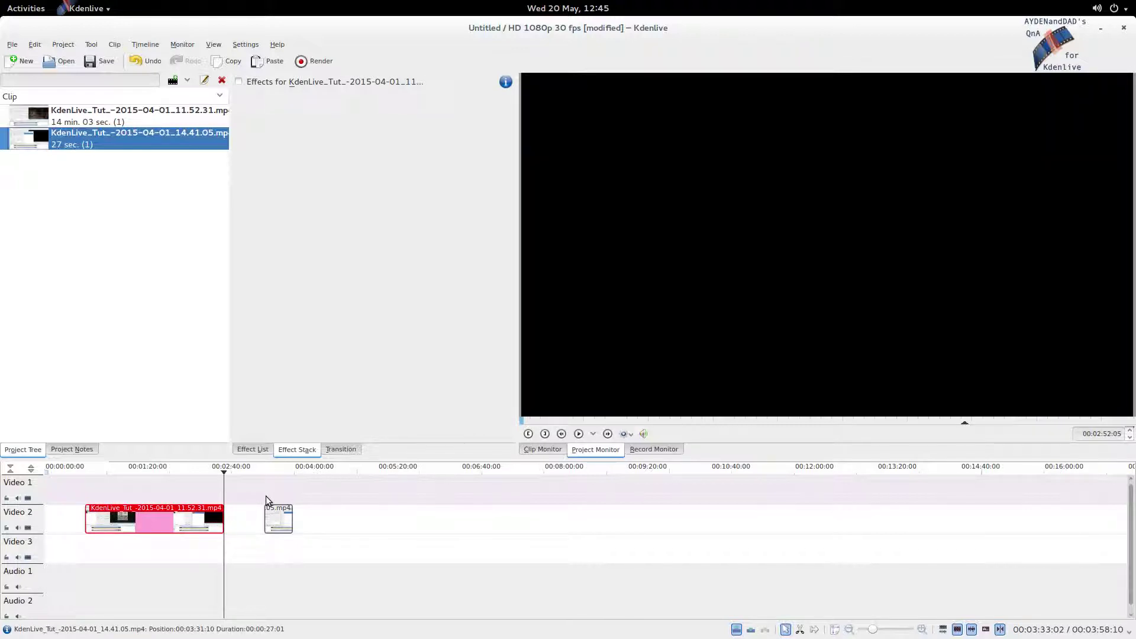
click(266, 496)
mouse_move(260, 495)
mouse_down()
mouse_move(272, 495)
mouse_move(271, 514)
mouse_move(239, 496)
mouse_up()
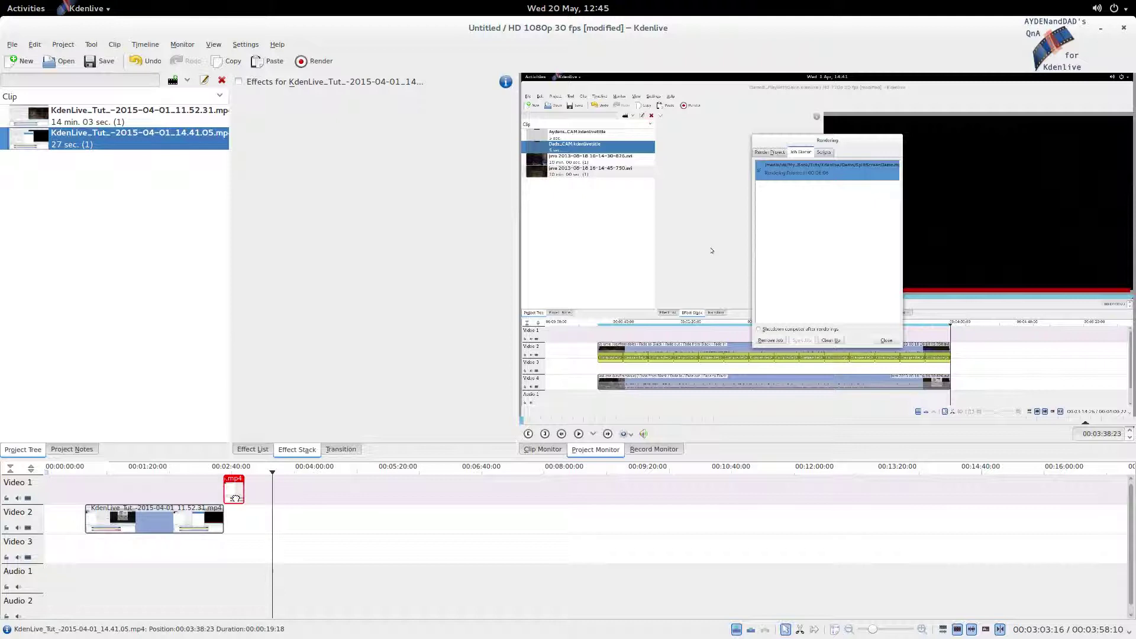
Step: Zoom in, trim the Video 2 clip's end, and slide the Video 1 clip to about 00:02:50:00
click(224, 551)
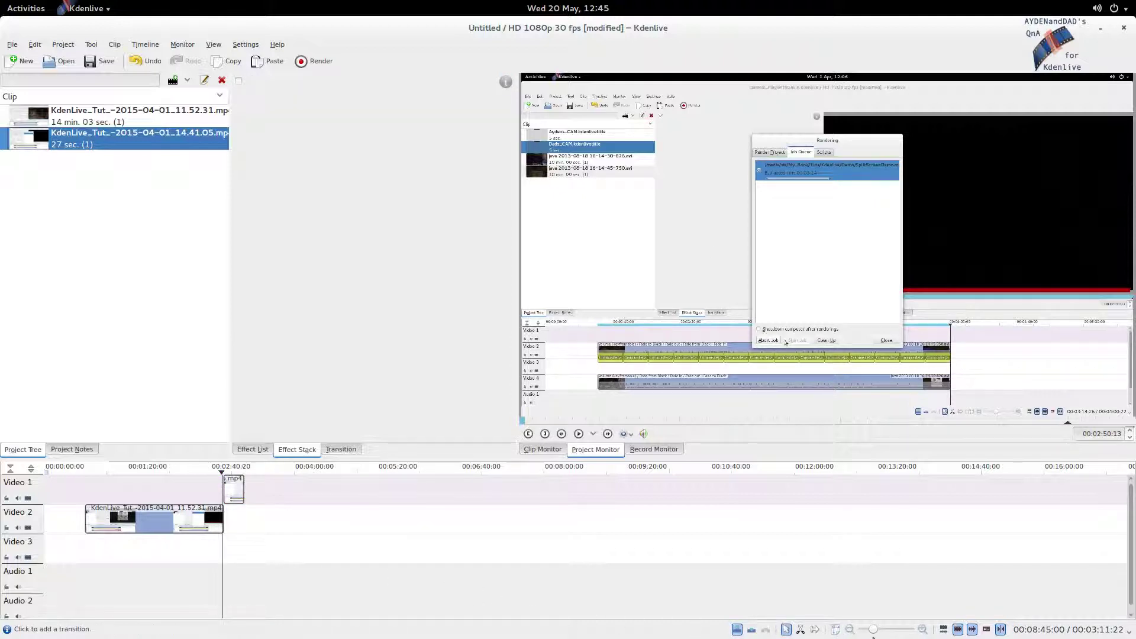
click(893, 632)
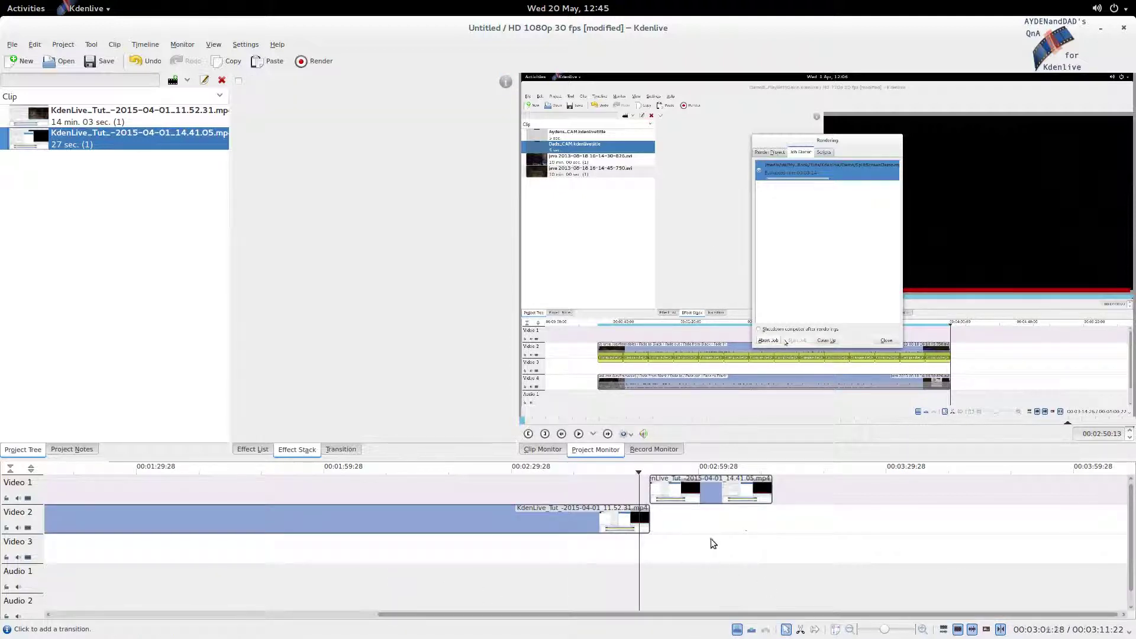
click(899, 632)
click(899, 632)
click(901, 631)
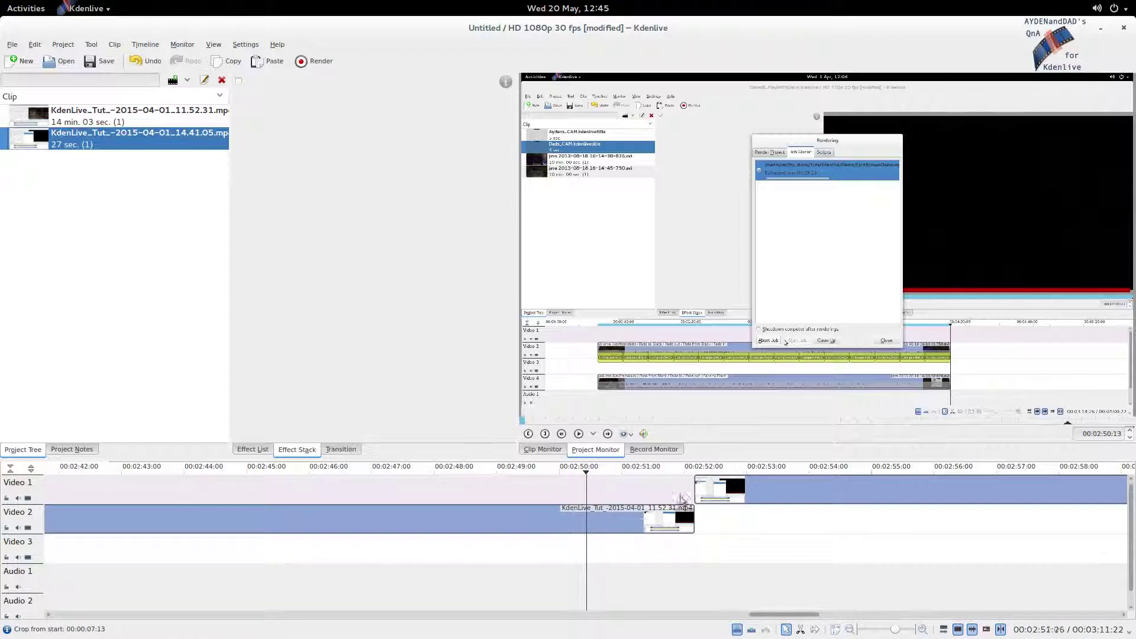
drag(672, 517, 666, 519)
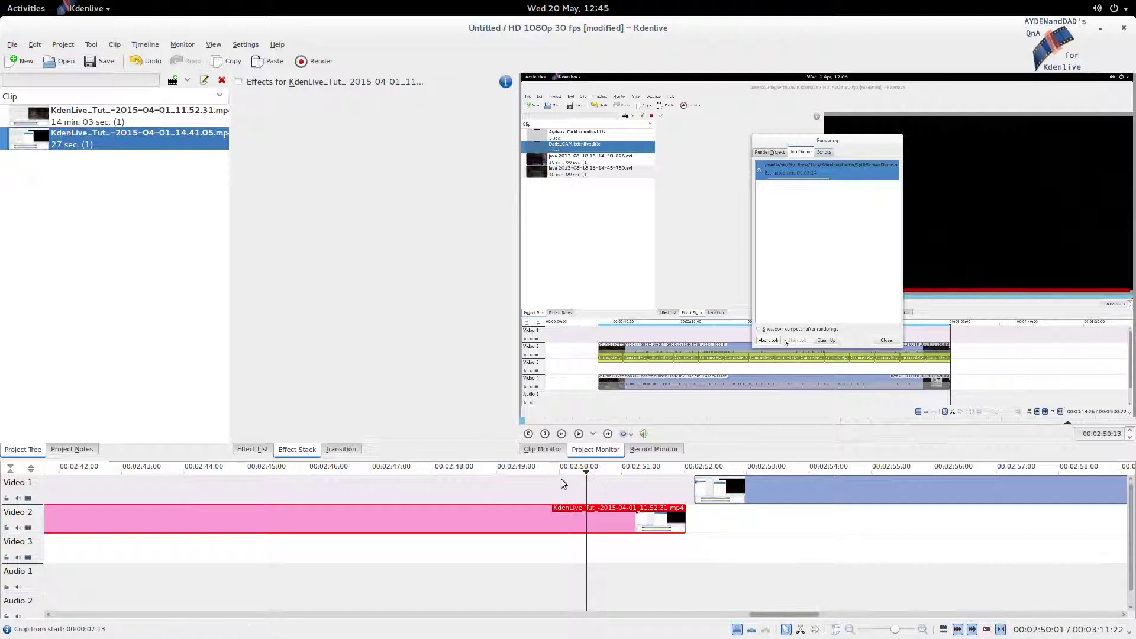
drag(704, 482, 565, 478)
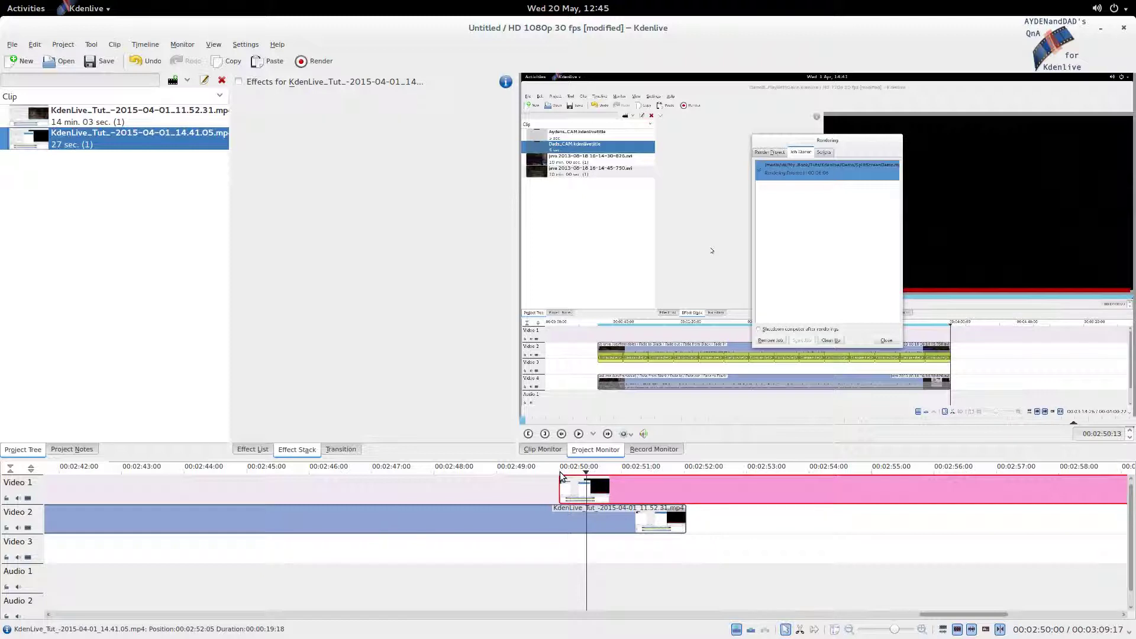
Step: Add a Wipe transition at the 00:02:50 overlap using clock.pgm with Softness 5
click(561, 504)
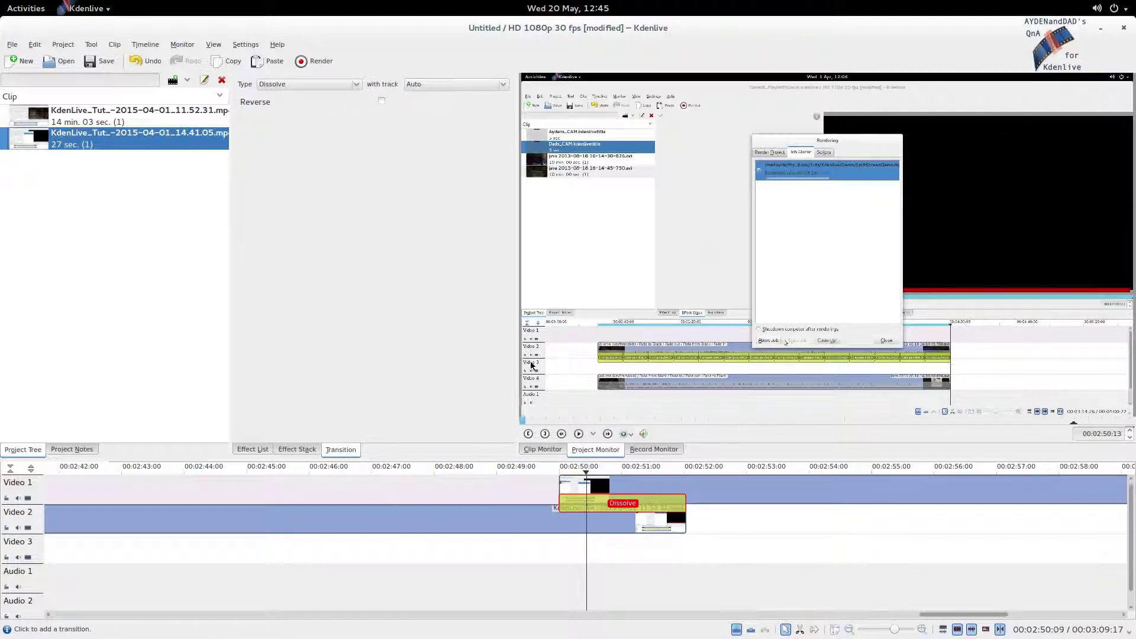
click(307, 84)
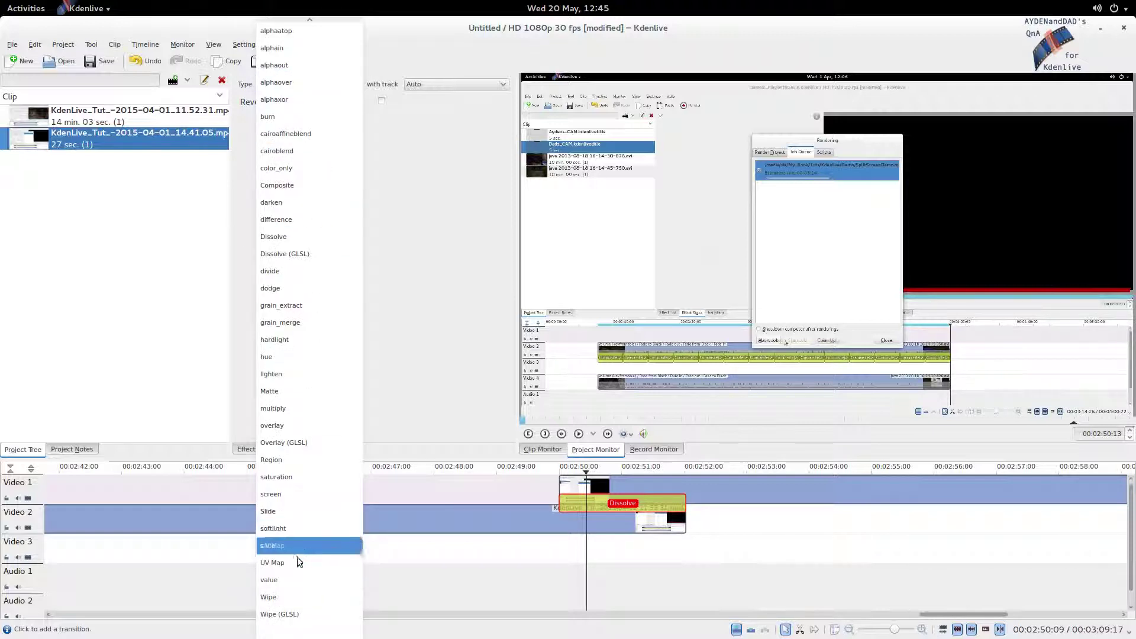
click(291, 597)
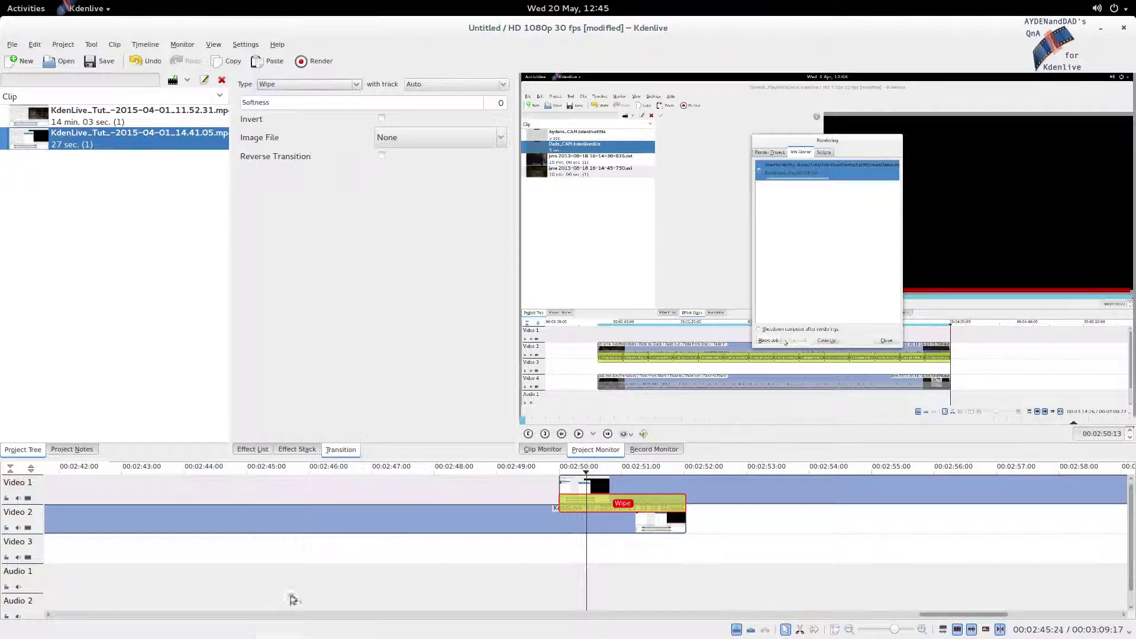
click(424, 143)
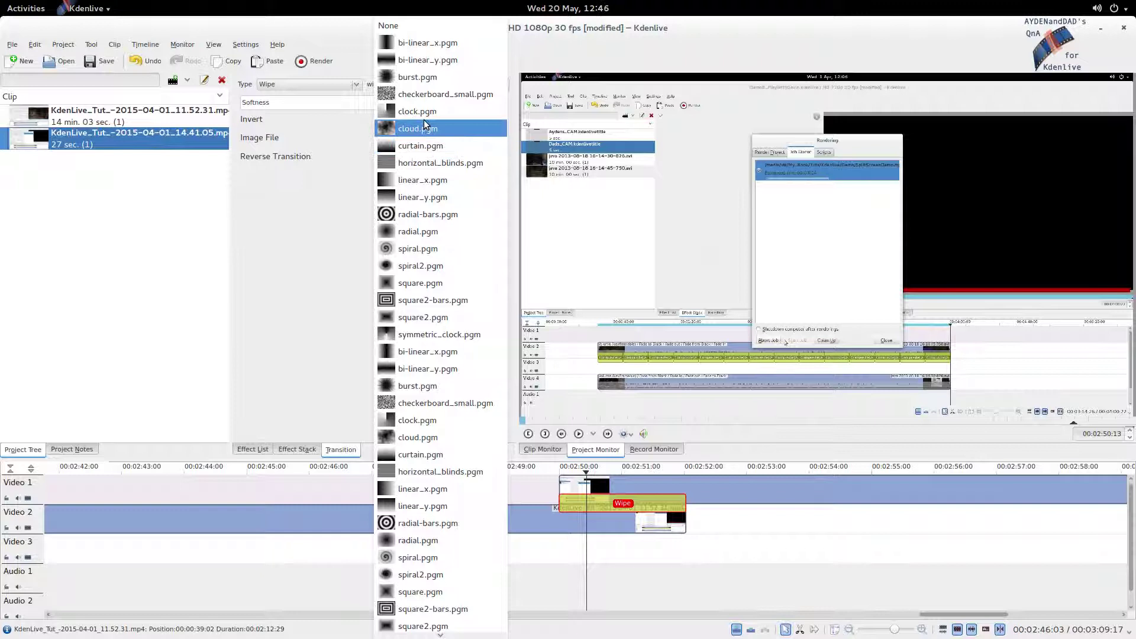
click(425, 114)
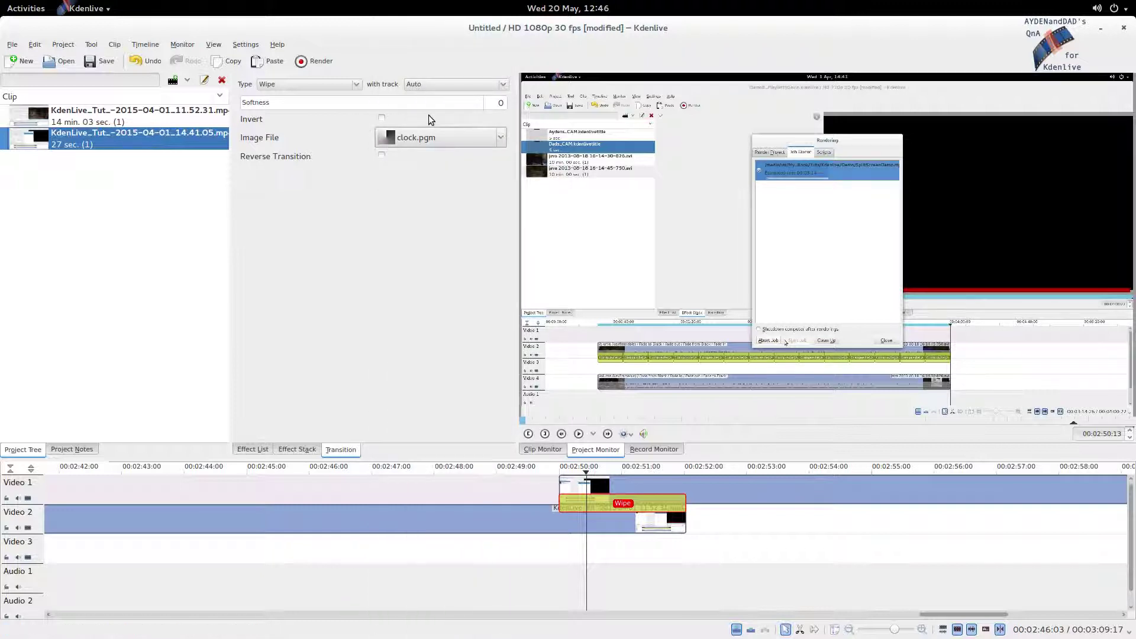
double_click(500, 104)
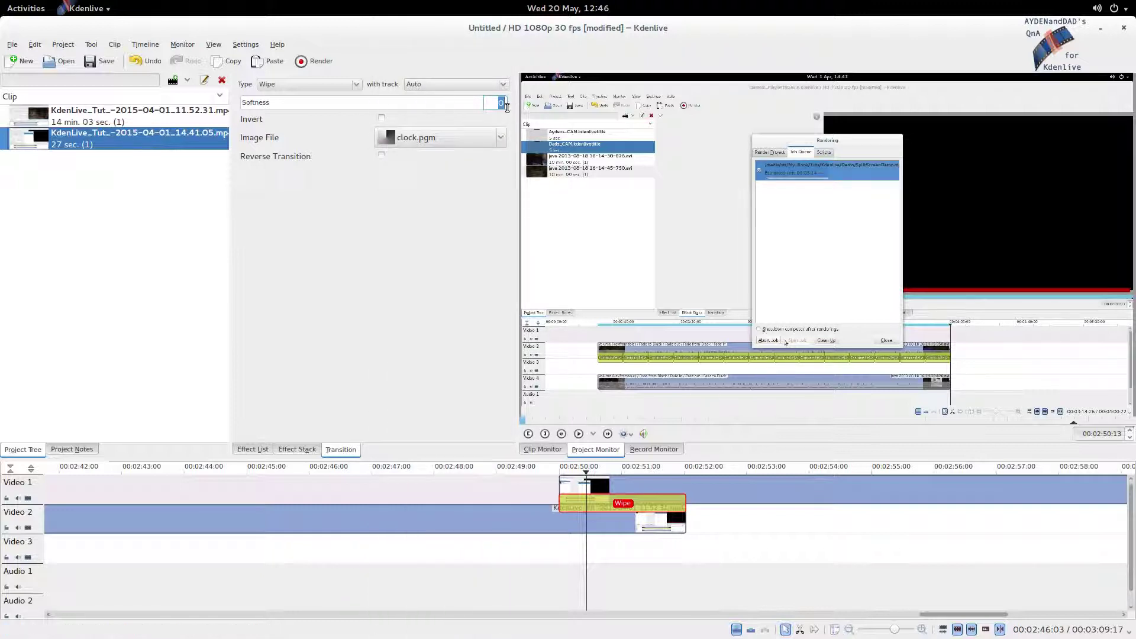
text(5)
click(556, 491)
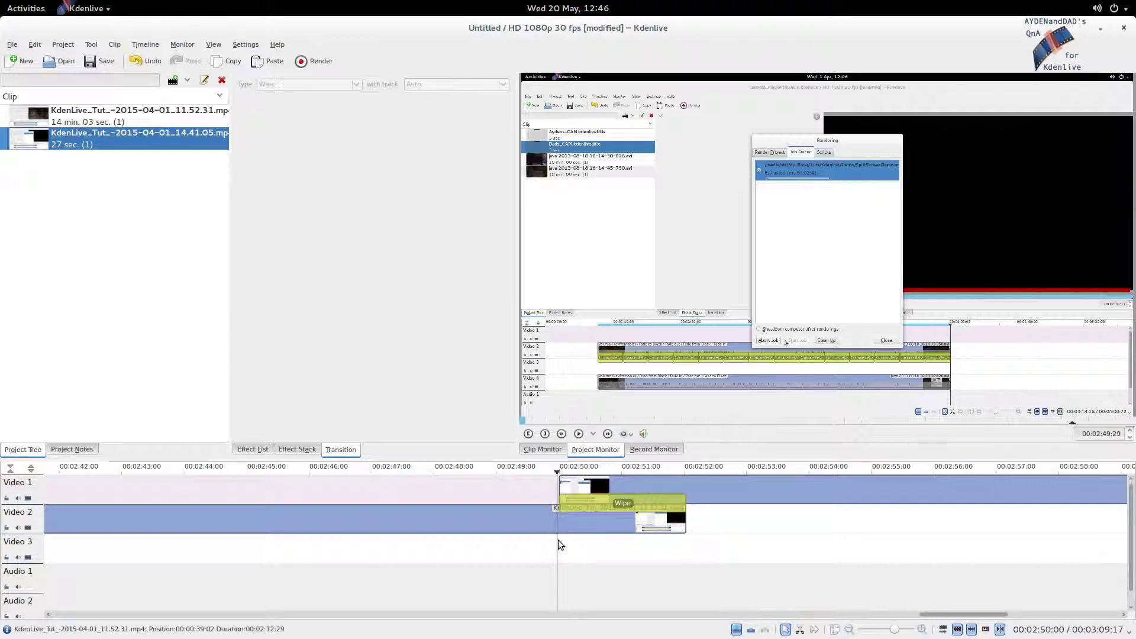
click(698, 517)
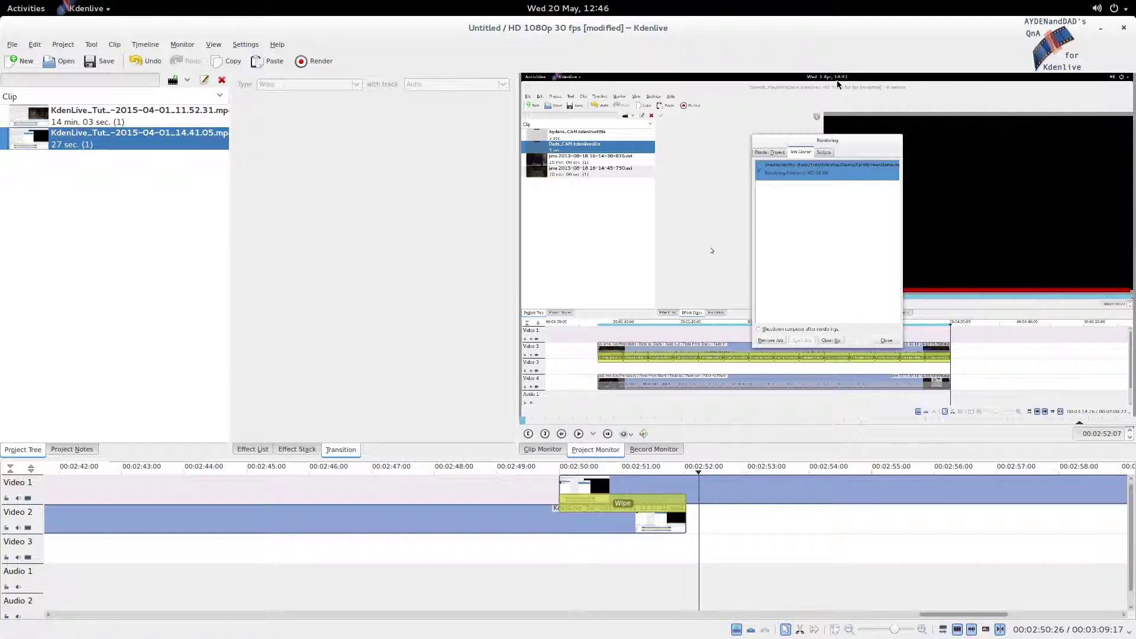
click(555, 488)
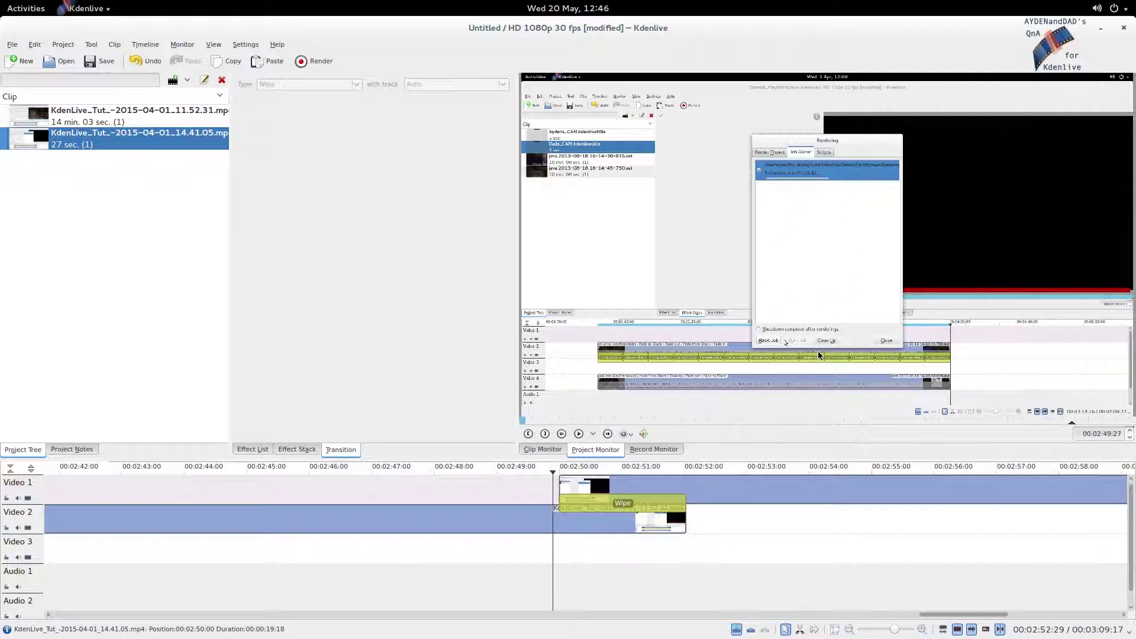
click(686, 555)
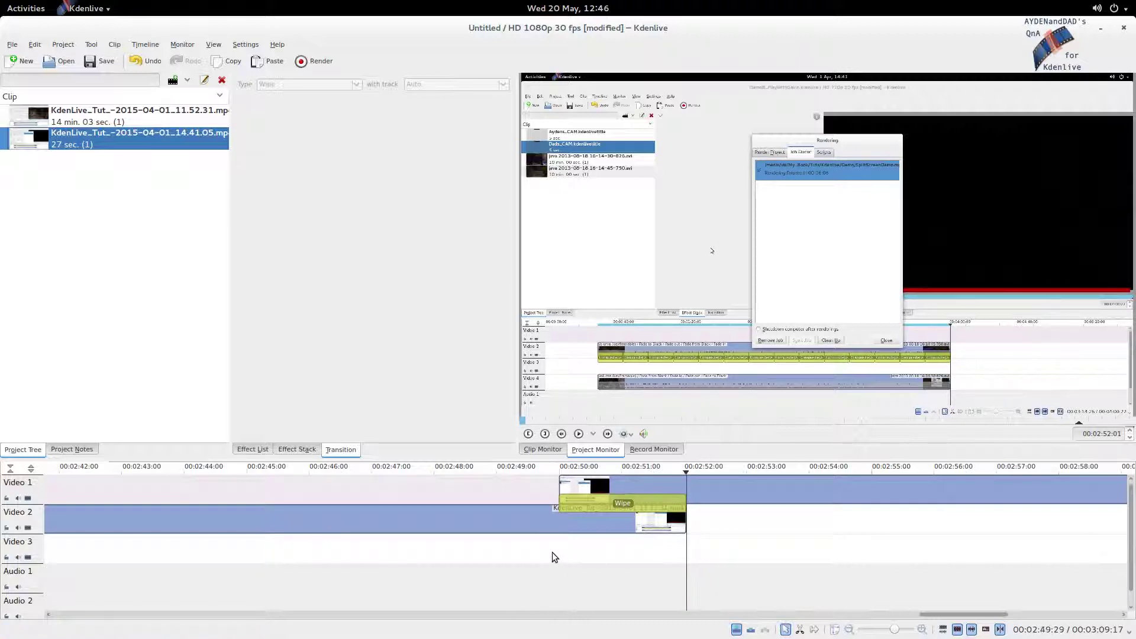
mouse_move(559, 545)
mouse_down()
mouse_move(580, 543)
mouse_move(569, 548)
mouse_up()
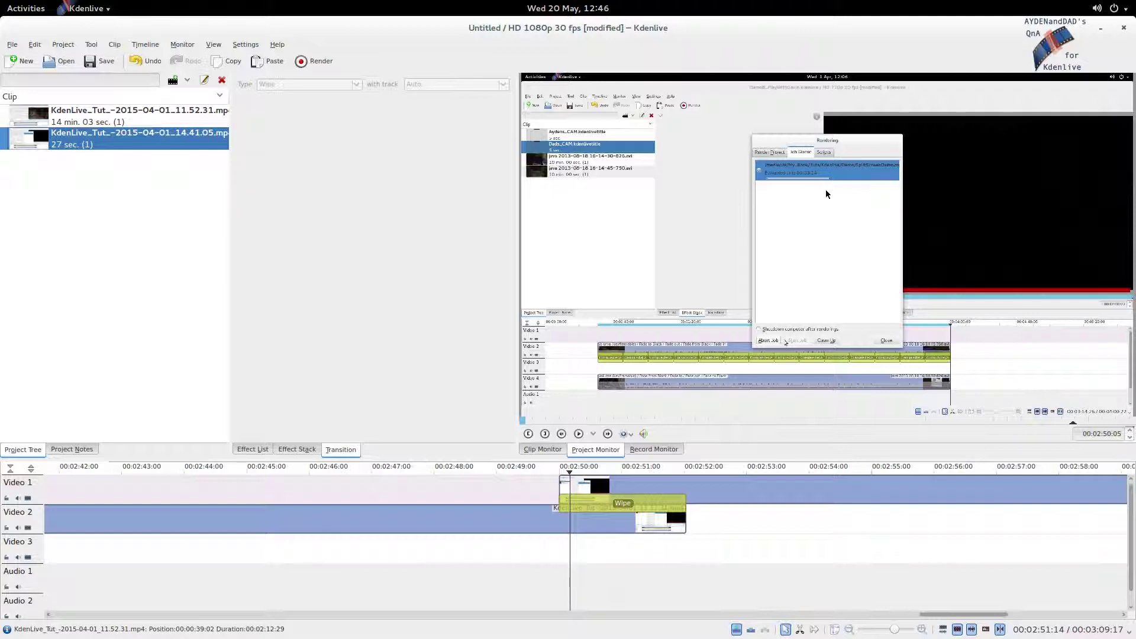
drag(573, 551, 632, 549)
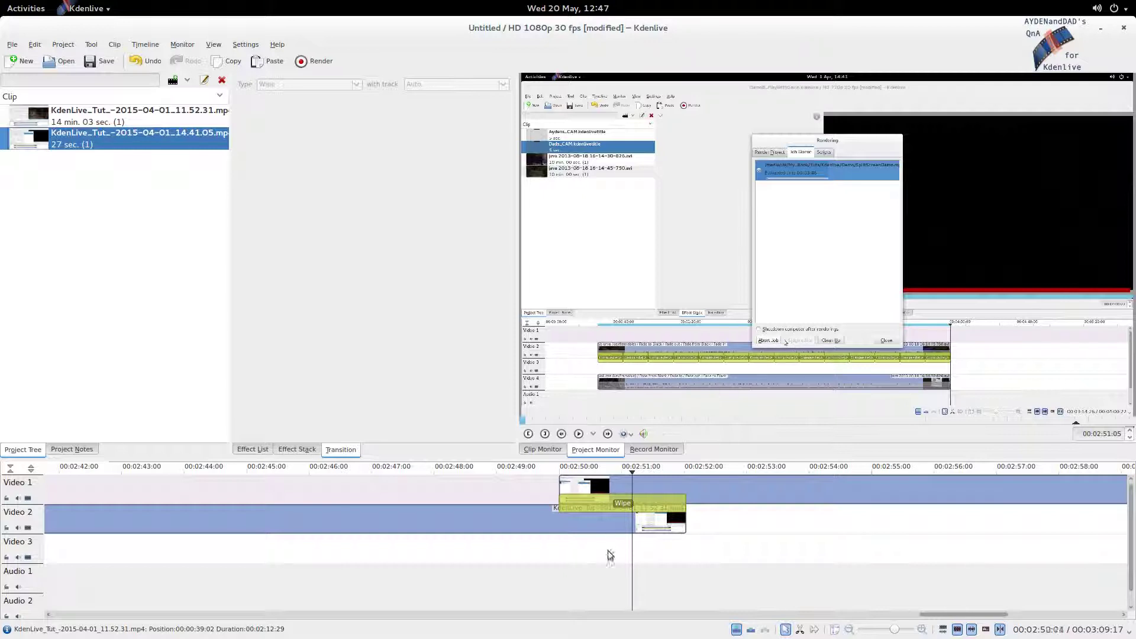
drag(634, 563, 673, 552)
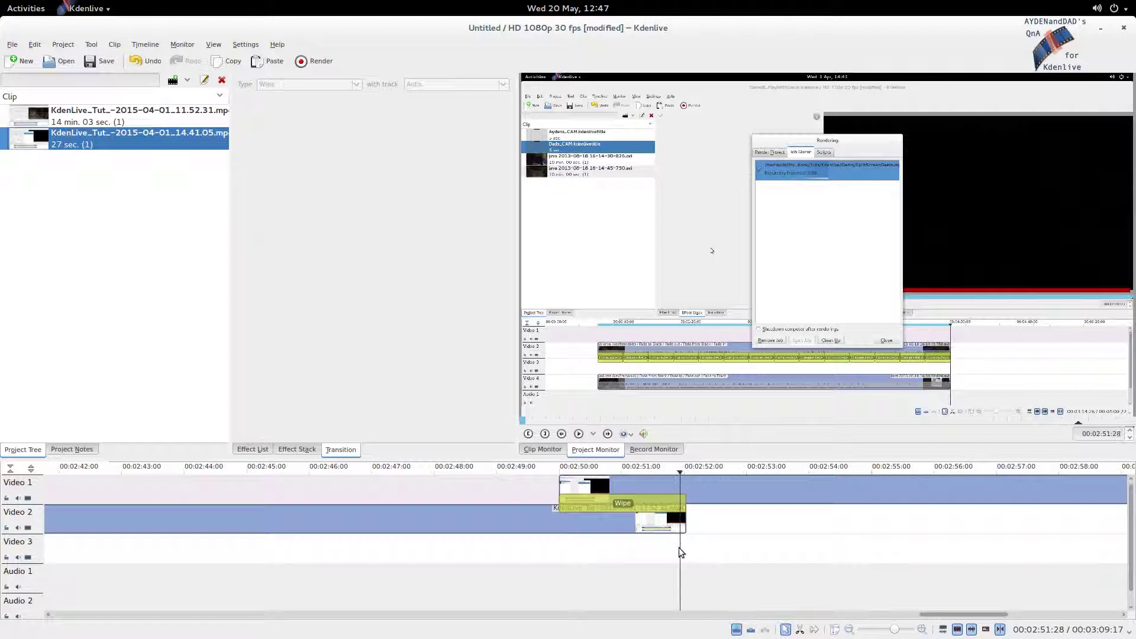
drag(679, 548, 676, 548)
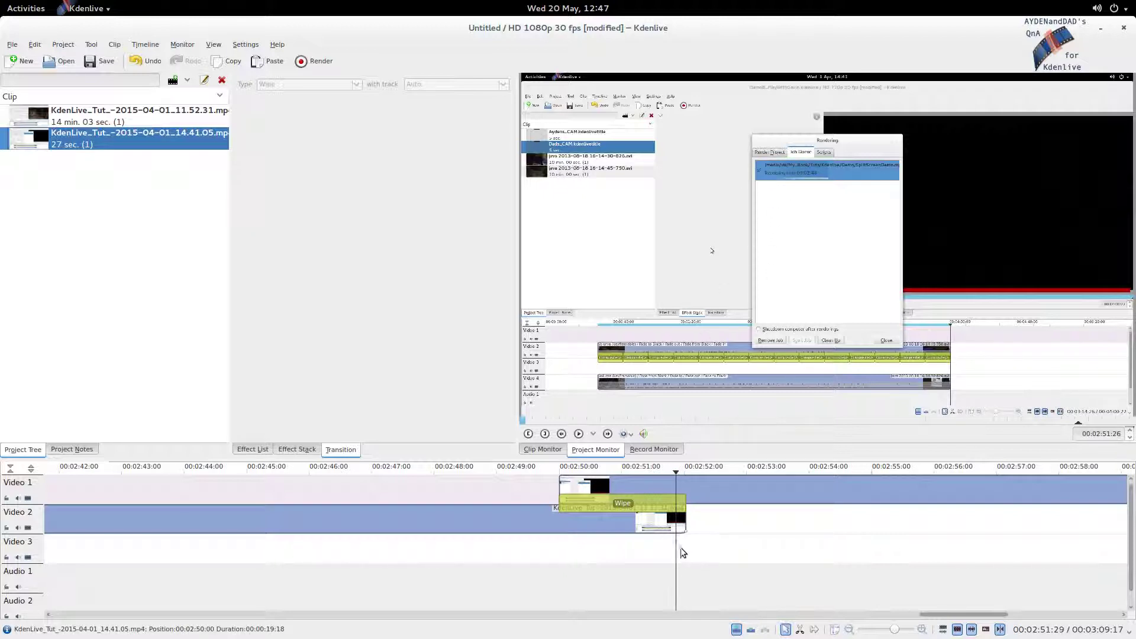
drag(677, 548, 687, 549)
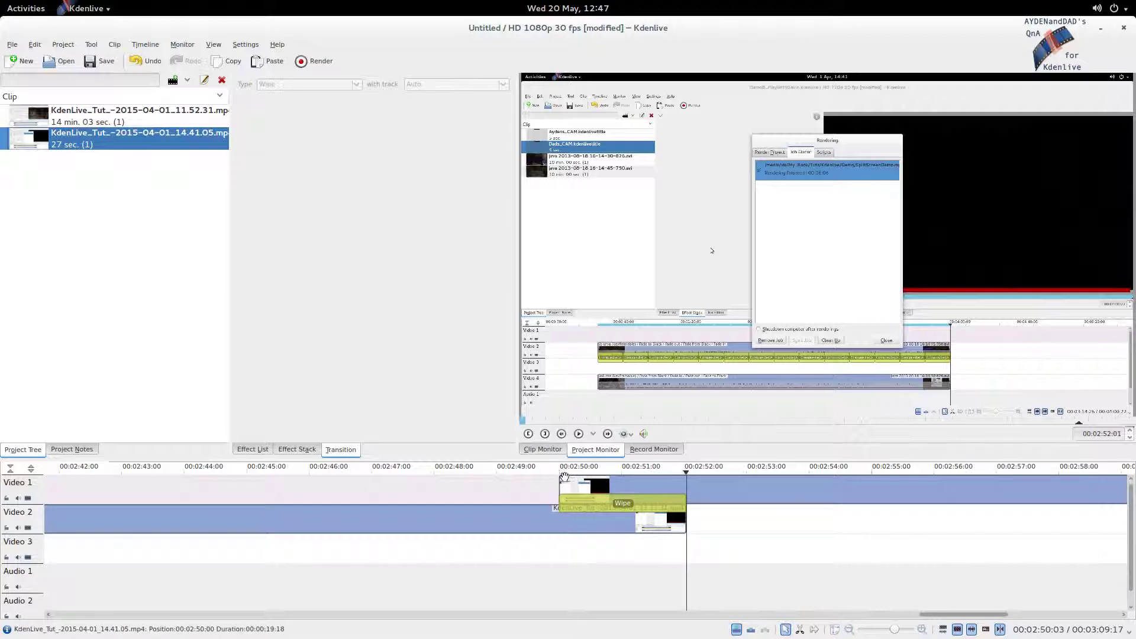
Step: Add a 00:00:02:01 Fade from Black to the Video 1 clip's start and preview it with the wipe
drag(563, 480, 685, 488)
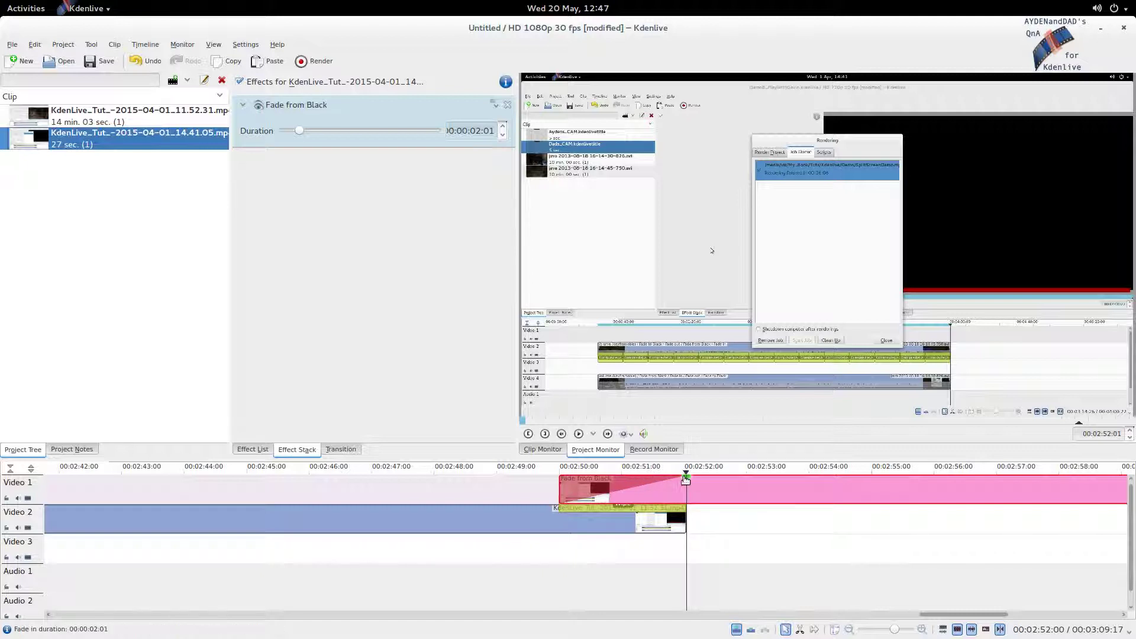
click(558, 549)
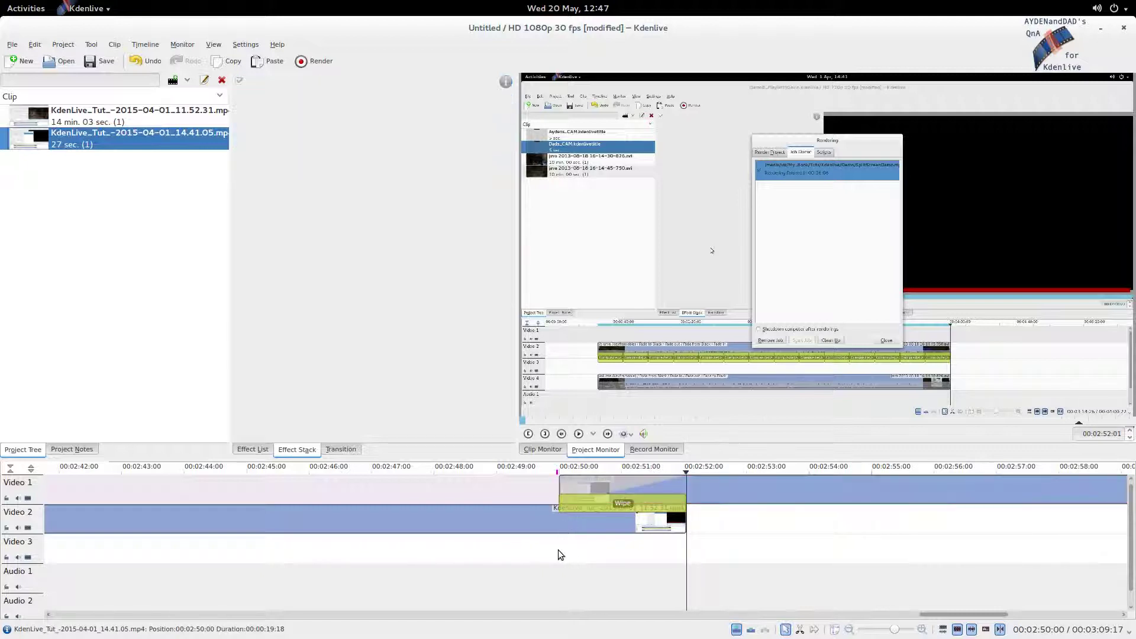
drag(558, 549, 686, 549)
click(664, 549)
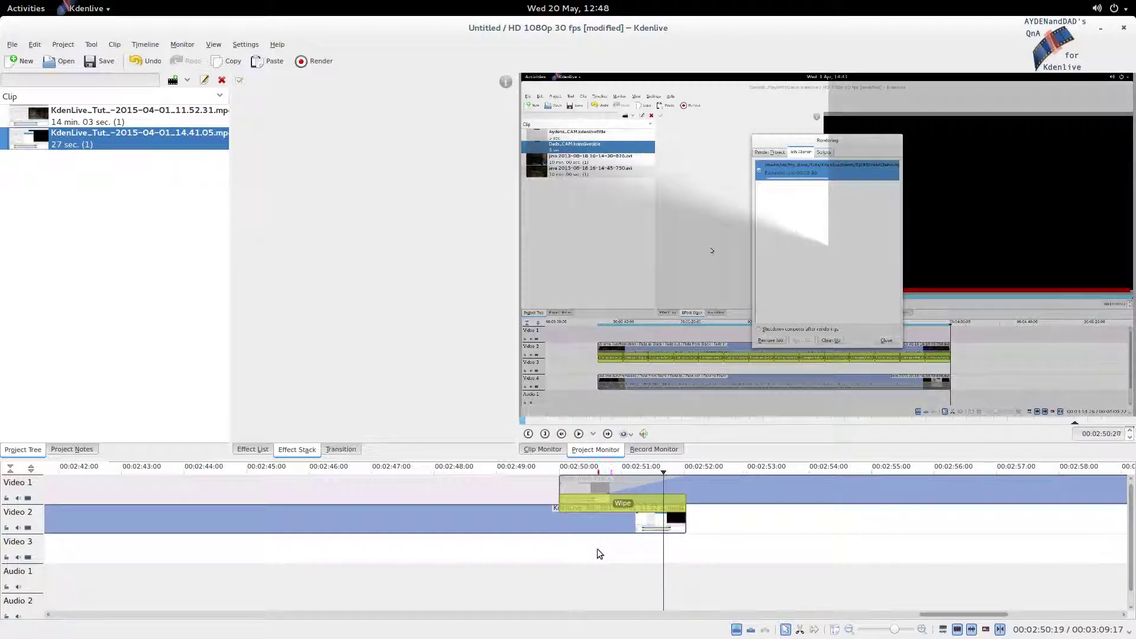
click(601, 489)
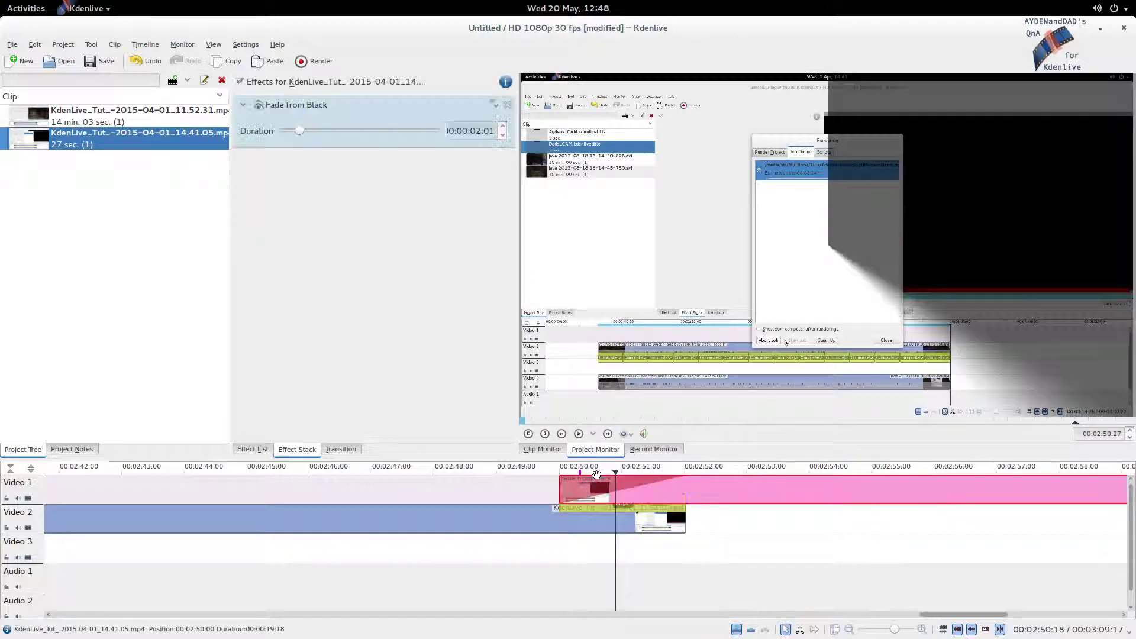
Step: Disable the Video 1 Fade from Black and add a 00:00:02:02 Fade to Black to the Video 2 clip's end
click(258, 106)
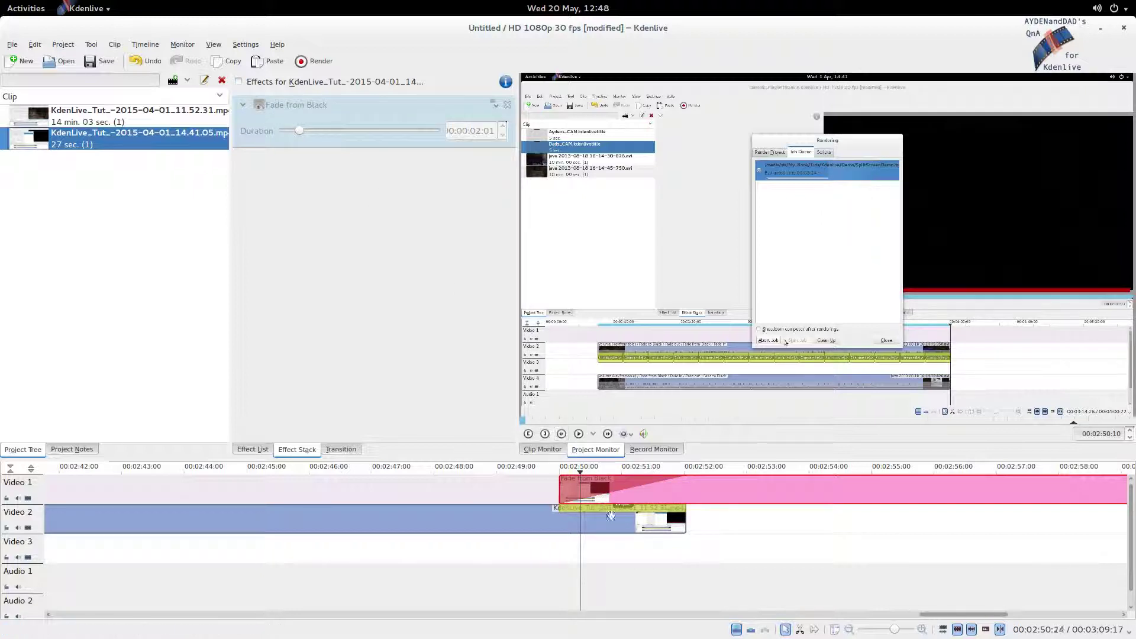
click(681, 506)
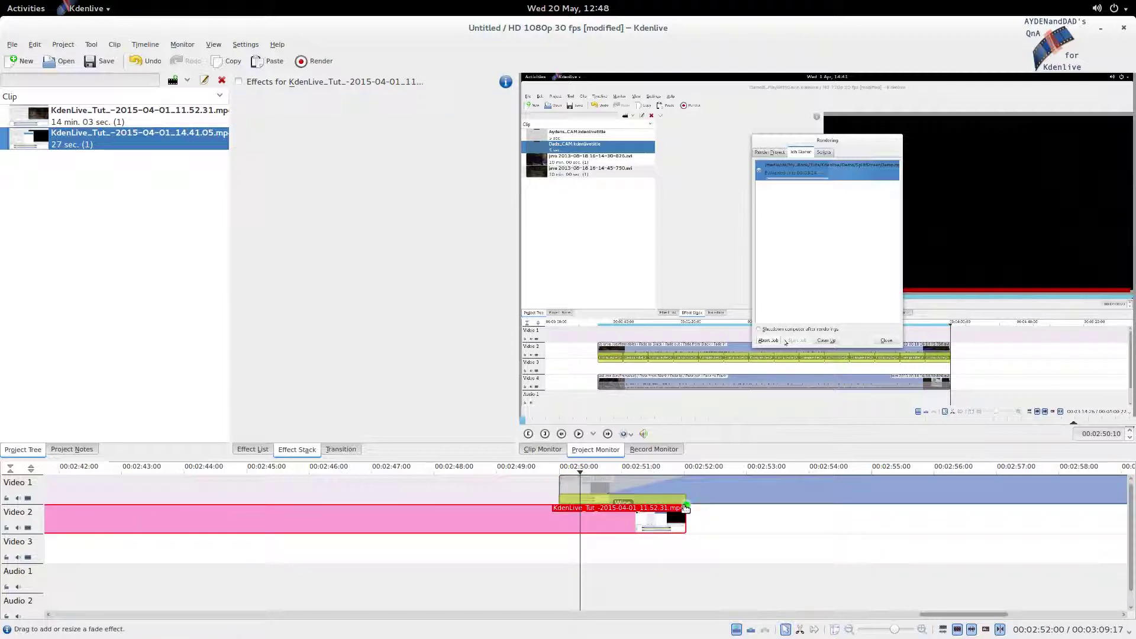
drag(685, 507, 558, 514)
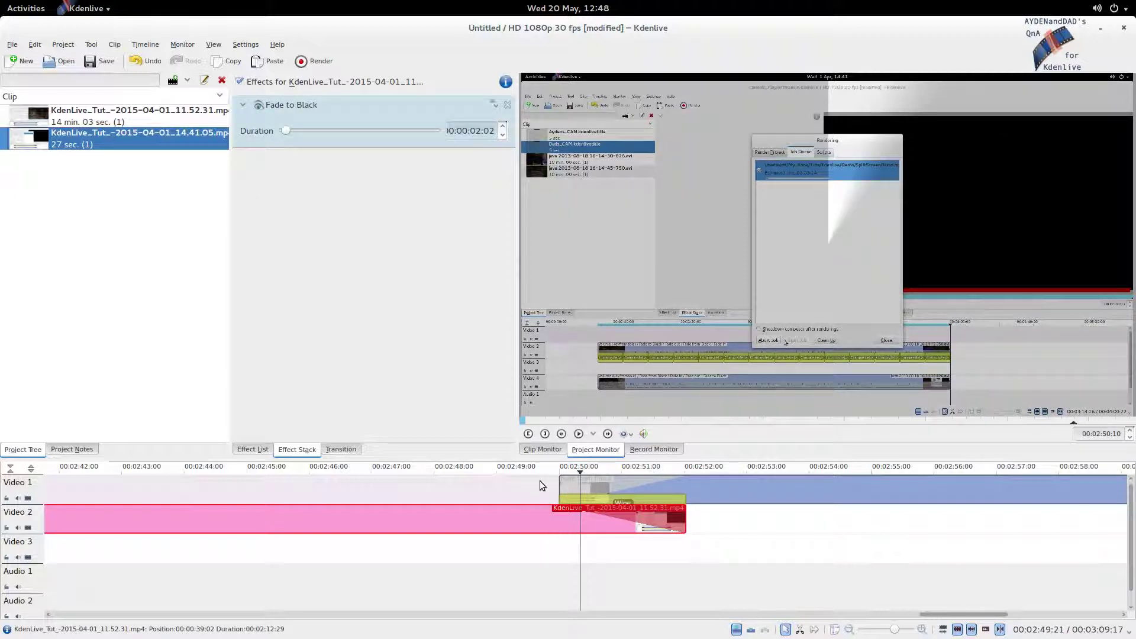
Step: Preview the wipe with the fade-out and check each clip's effects
click(552, 486)
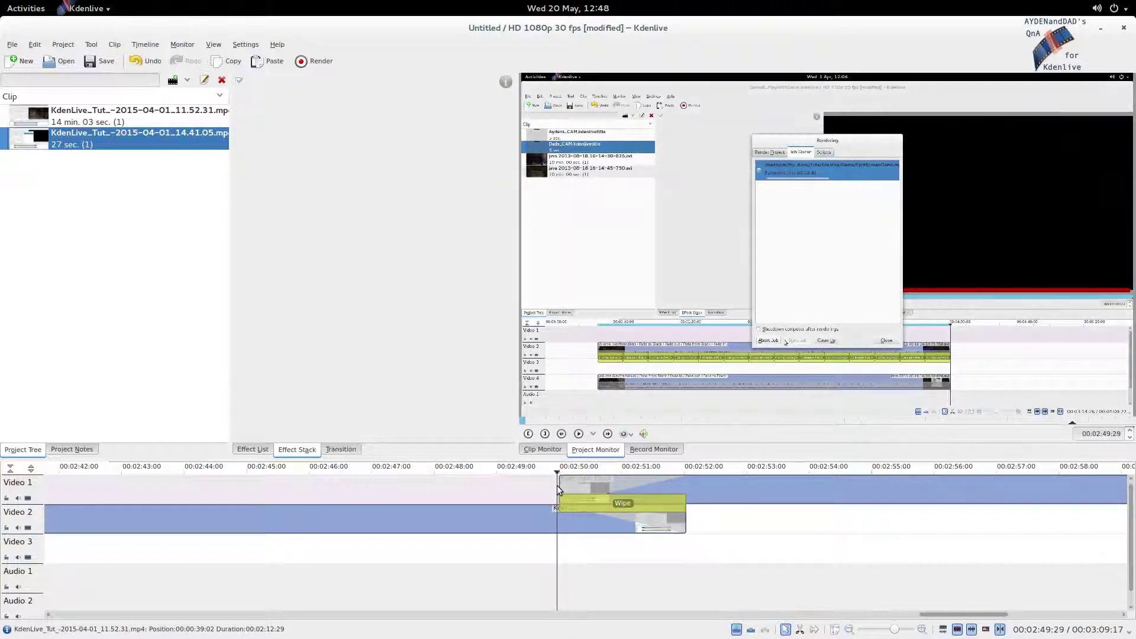
drag(561, 486, 687, 510)
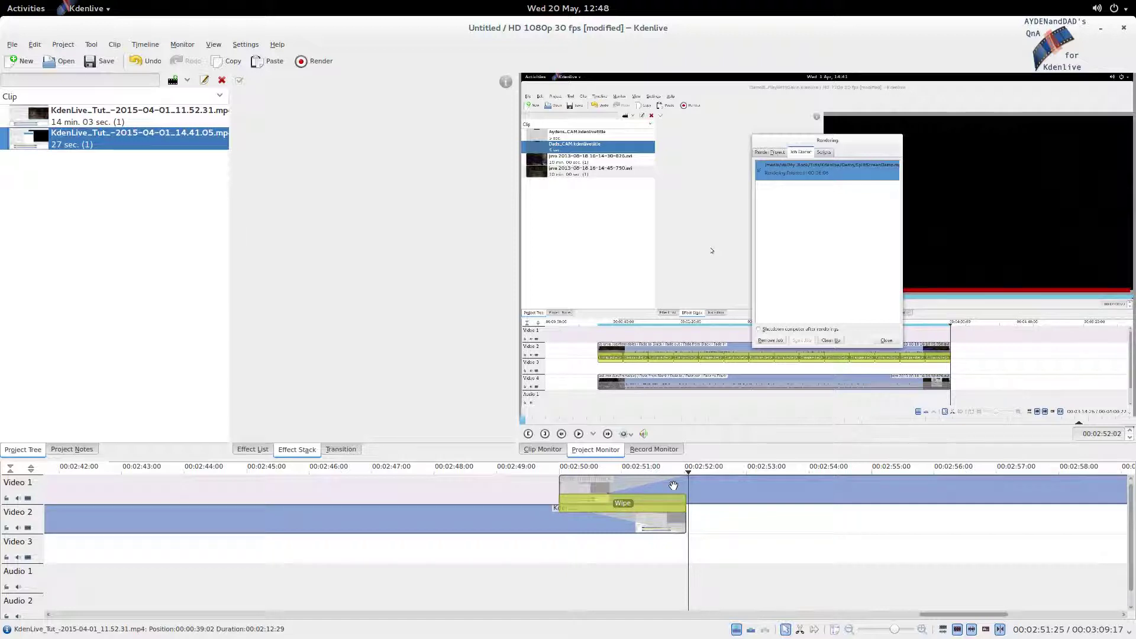
click(679, 490)
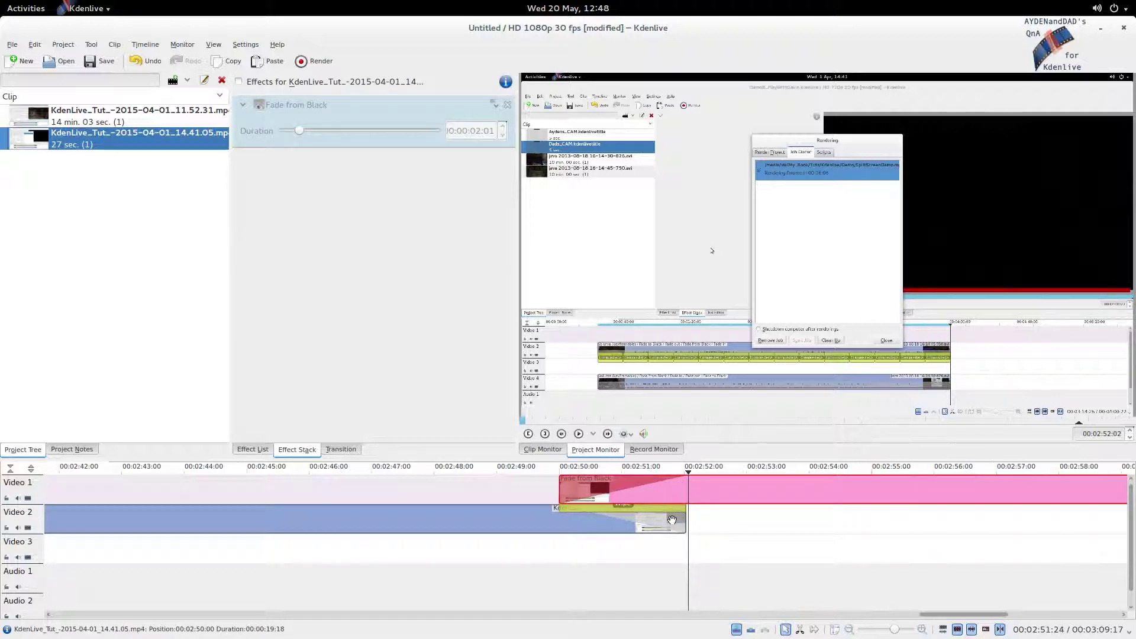
click(672, 519)
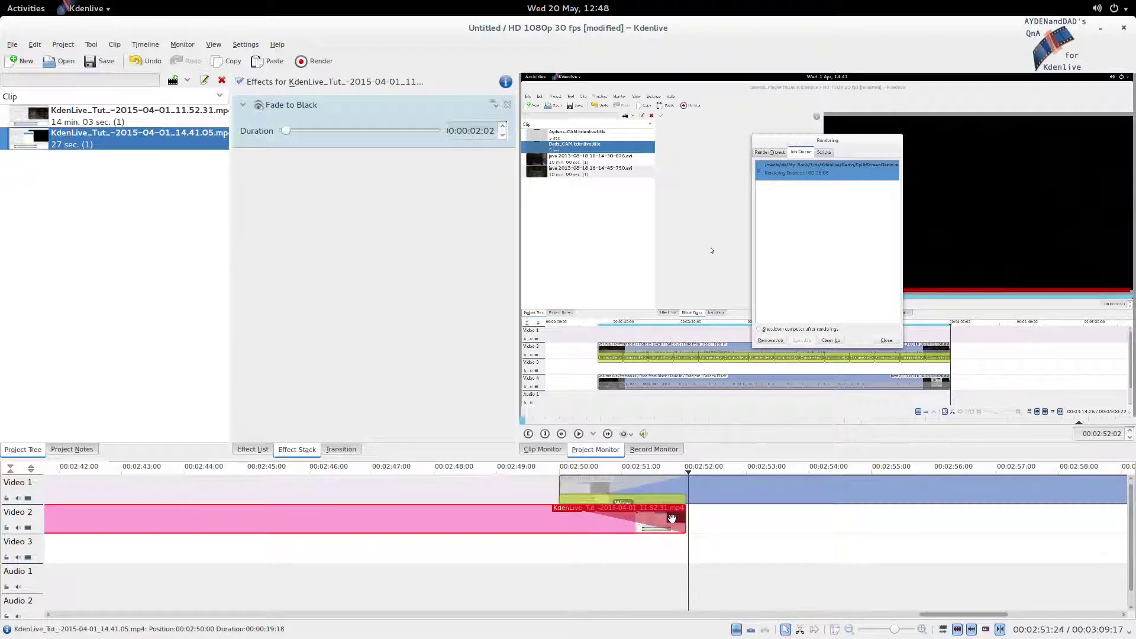
click(680, 481)
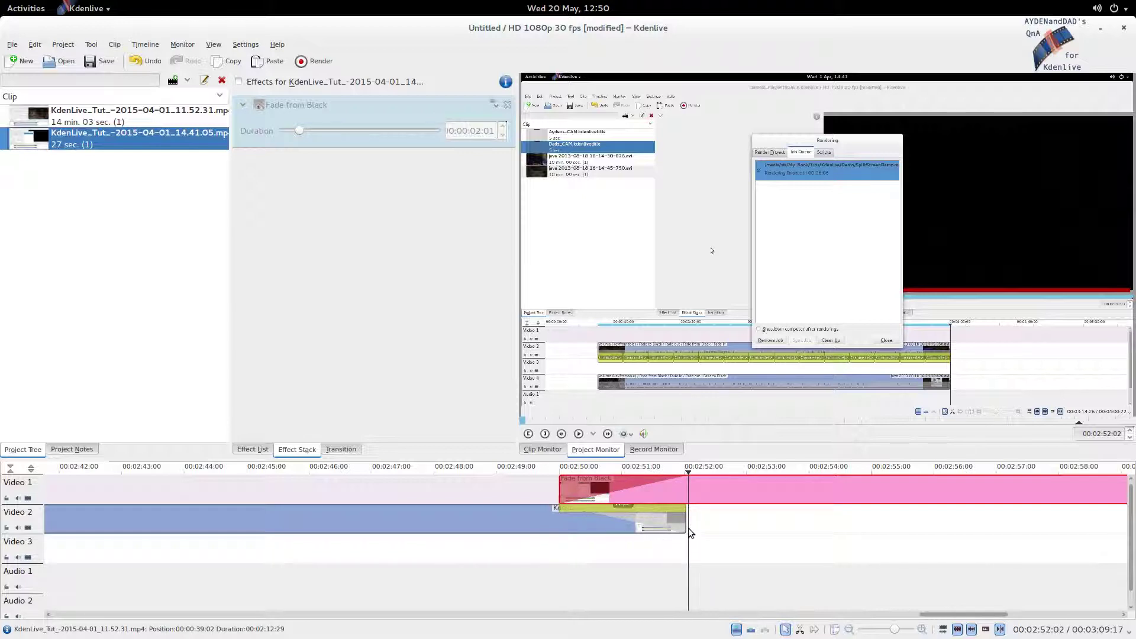
Step: Apply Brightness (keyframable) from Colour correction to the Video 1 clip and enable keyframes
click(260, 450)
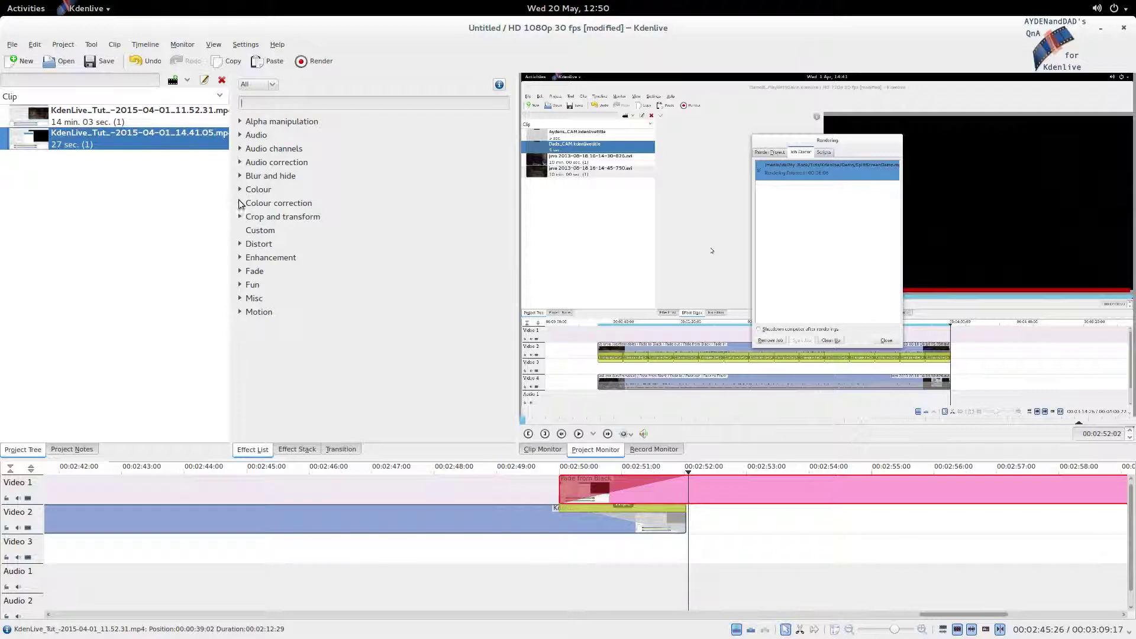
click(240, 203)
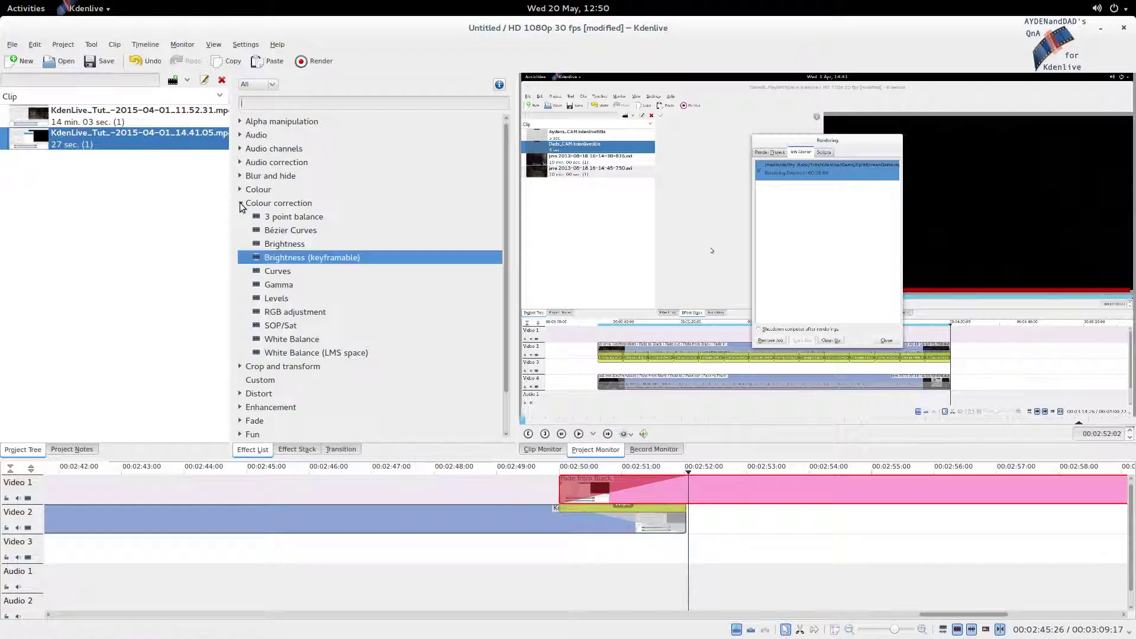
double_click(291, 258)
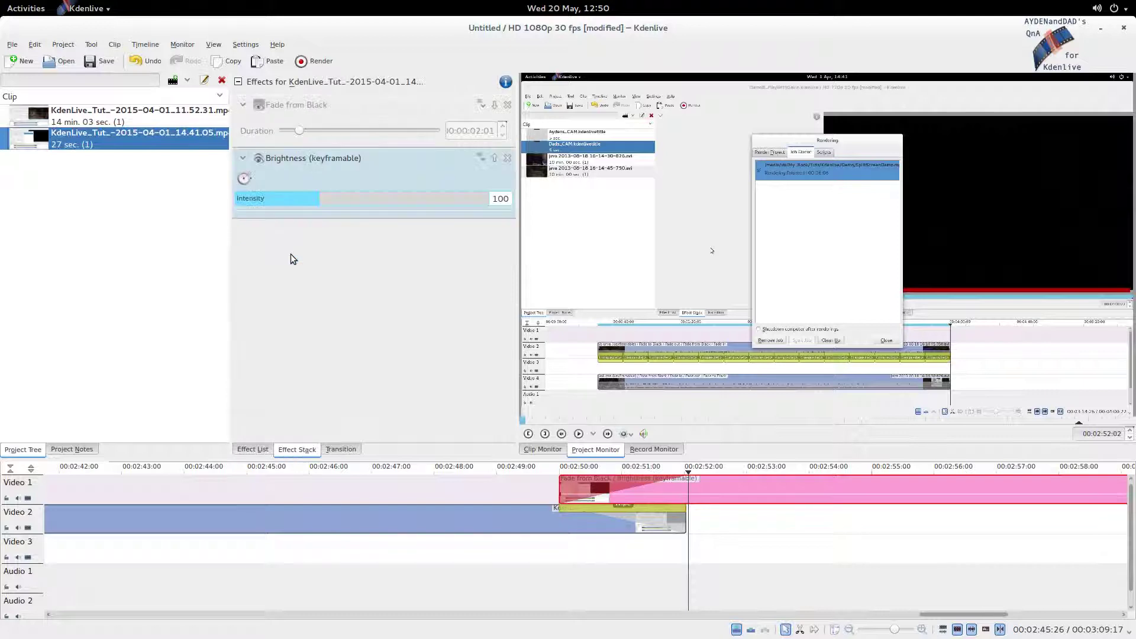
click(244, 179)
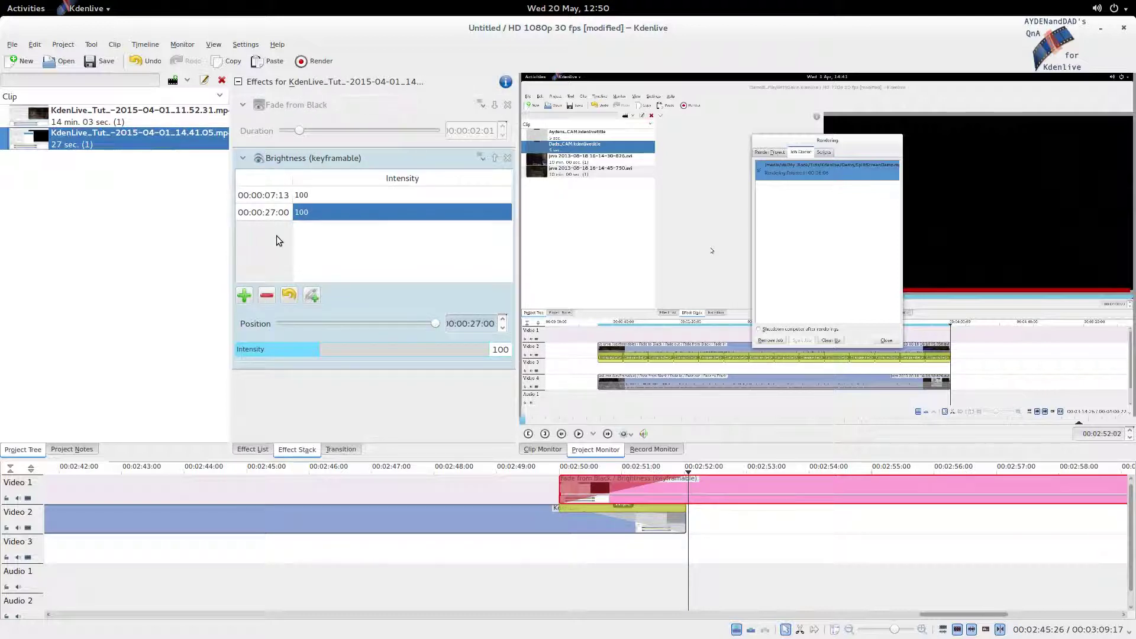
Step: Add two intensity keyframes and move them to 00:00:09:14 and 00:00:09:15
click(245, 297)
click(245, 296)
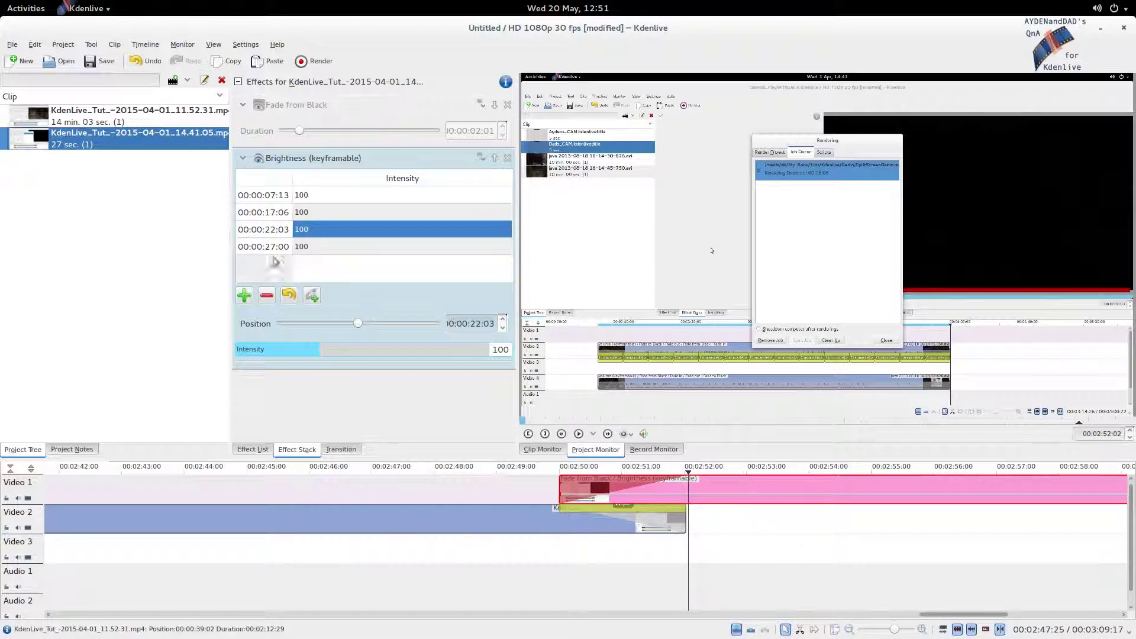
click(306, 213)
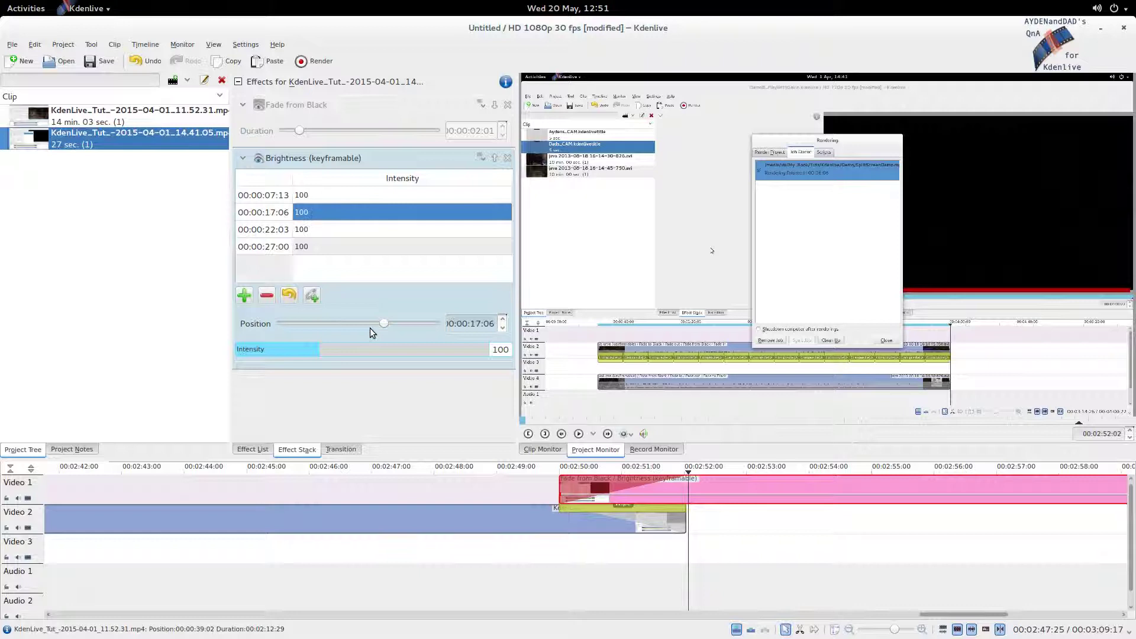
drag(382, 323, 300, 333)
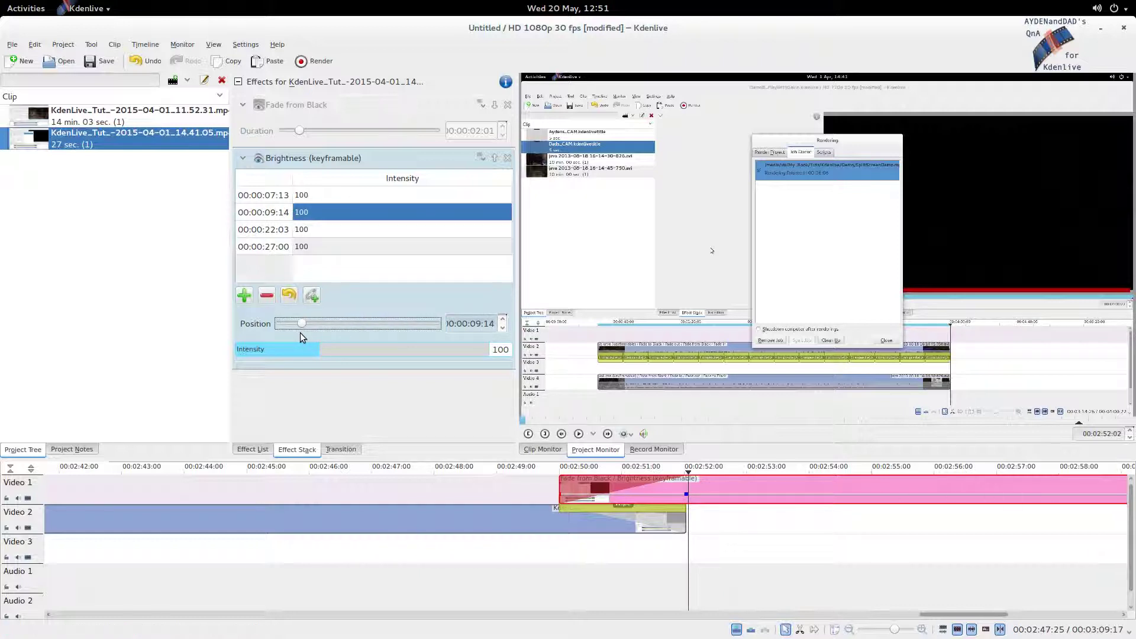
click(318, 229)
drag(395, 331, 291, 338)
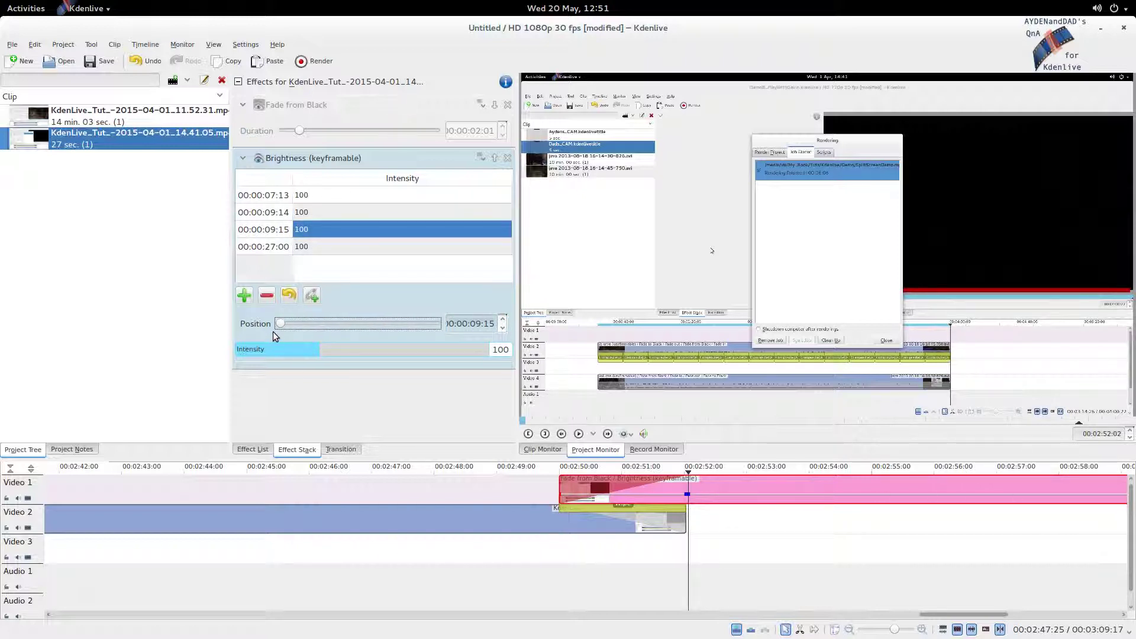
Step: Set Brightness intensity to 50 at the 00:00:07:13 and 00:00:09:14 keyframes
click(320, 198)
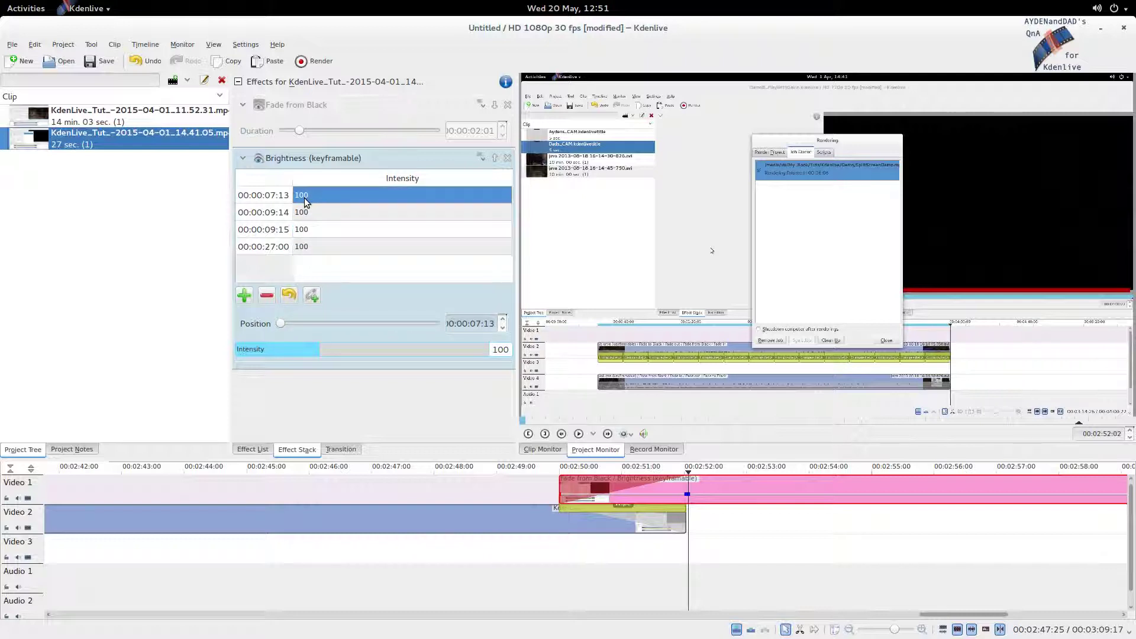
double_click(299, 197)
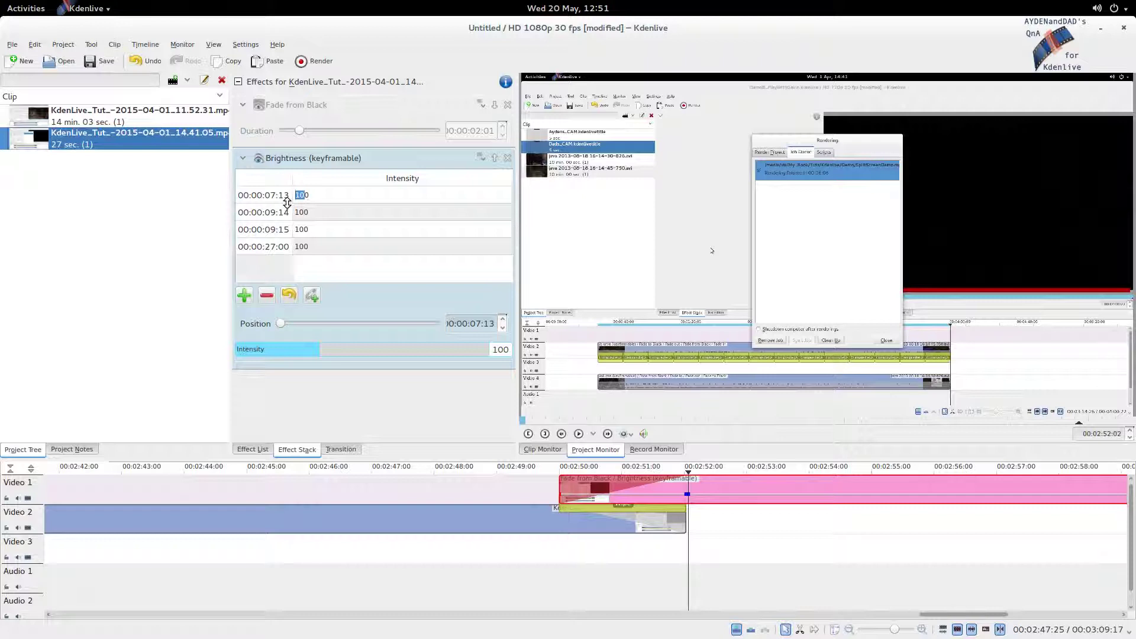
text(50)
click(301, 213)
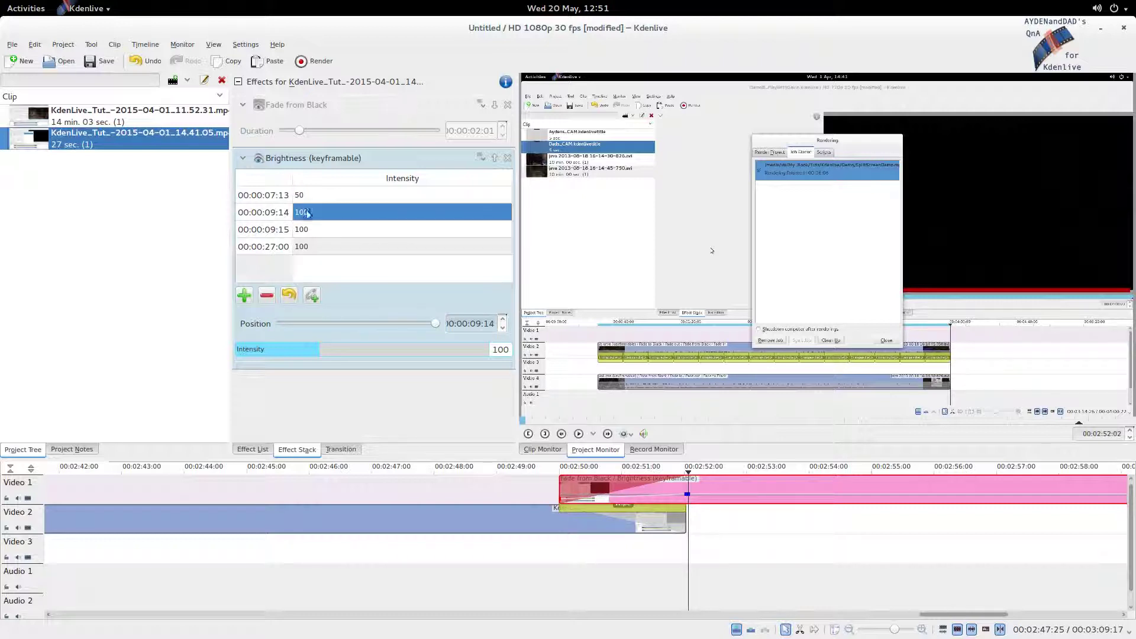
double_click(315, 214)
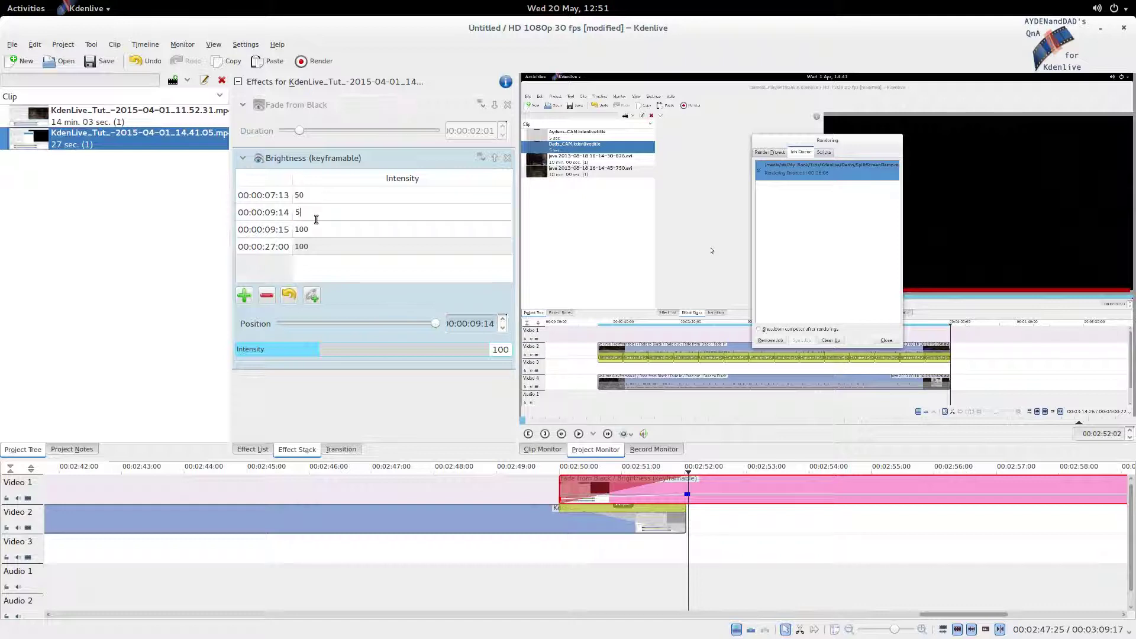
text(50)
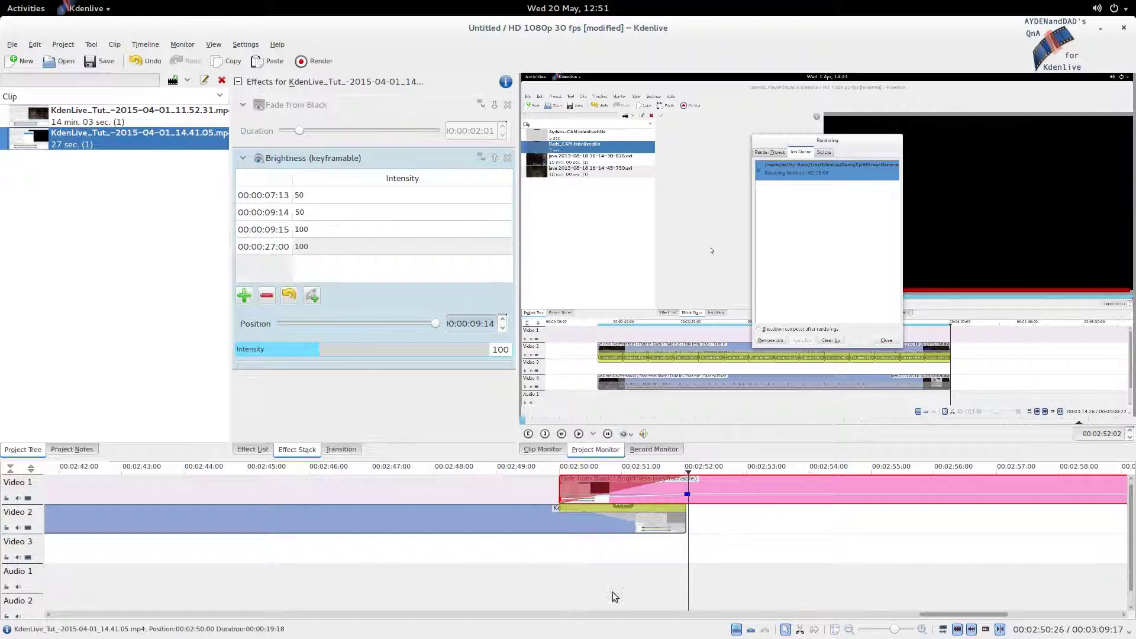
Step: Scrub the playhead across the overlap to preview the dimming
click(610, 553)
click(608, 550)
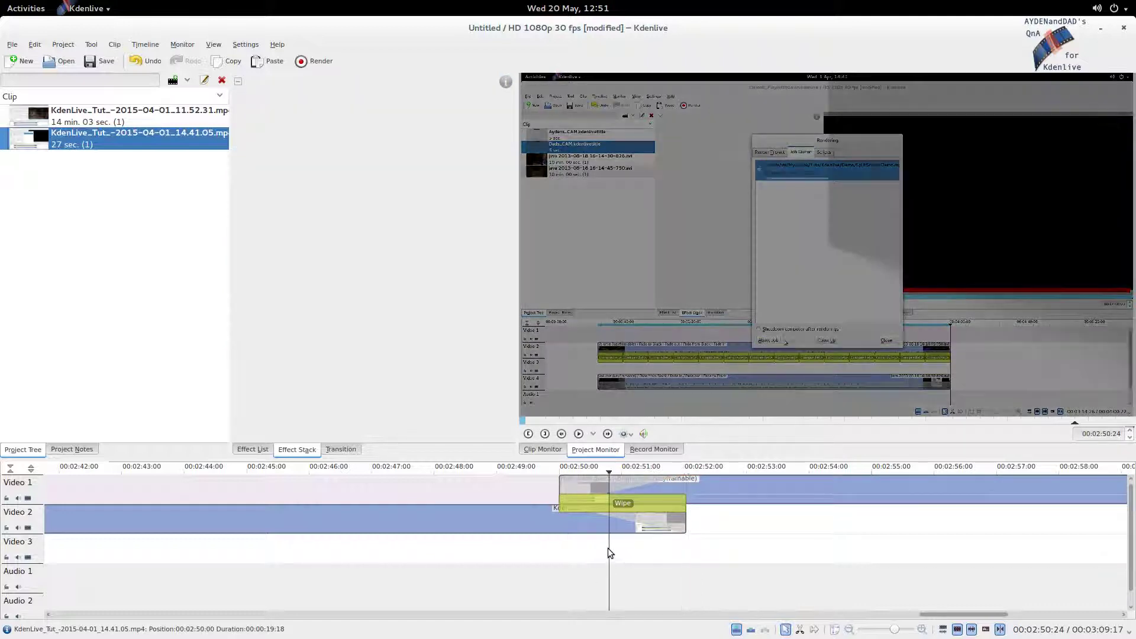
drag(554, 554, 613, 544)
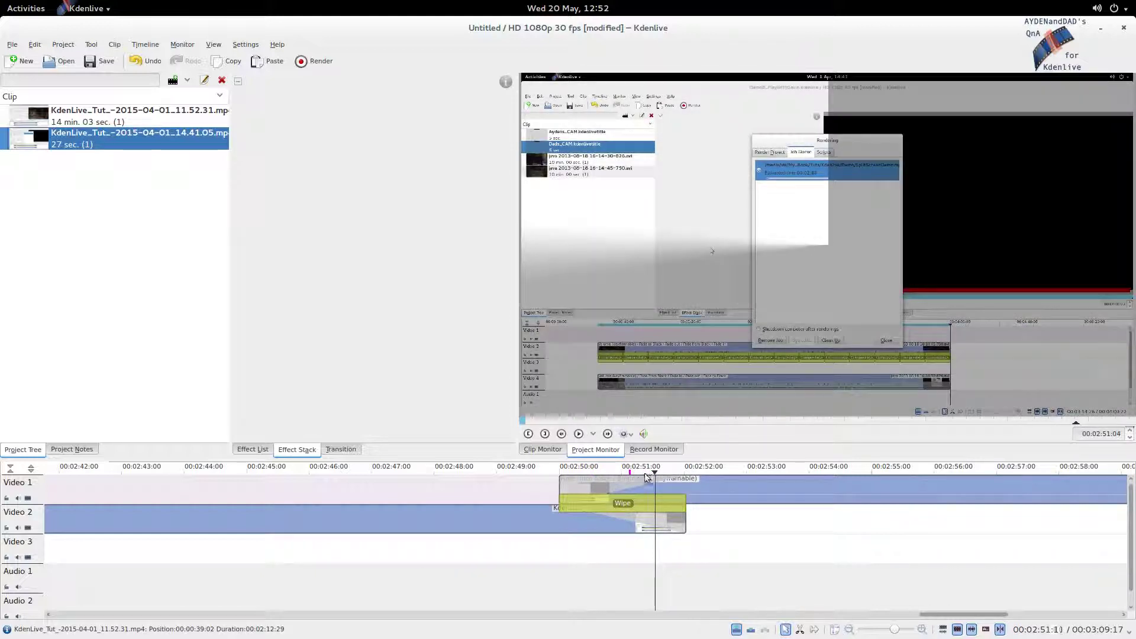
Step: Raise the 00:00:09:14 Brightness keyframe to intensity 95, keeping 70 at 00:00:07:13
click(616, 488)
click(304, 203)
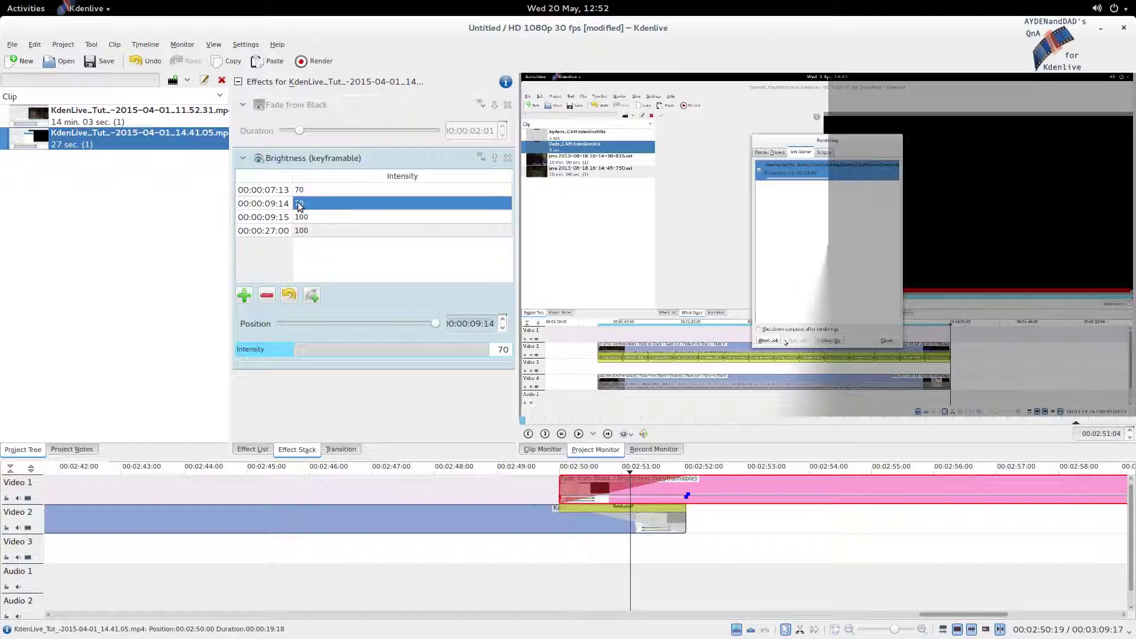
click(299, 205)
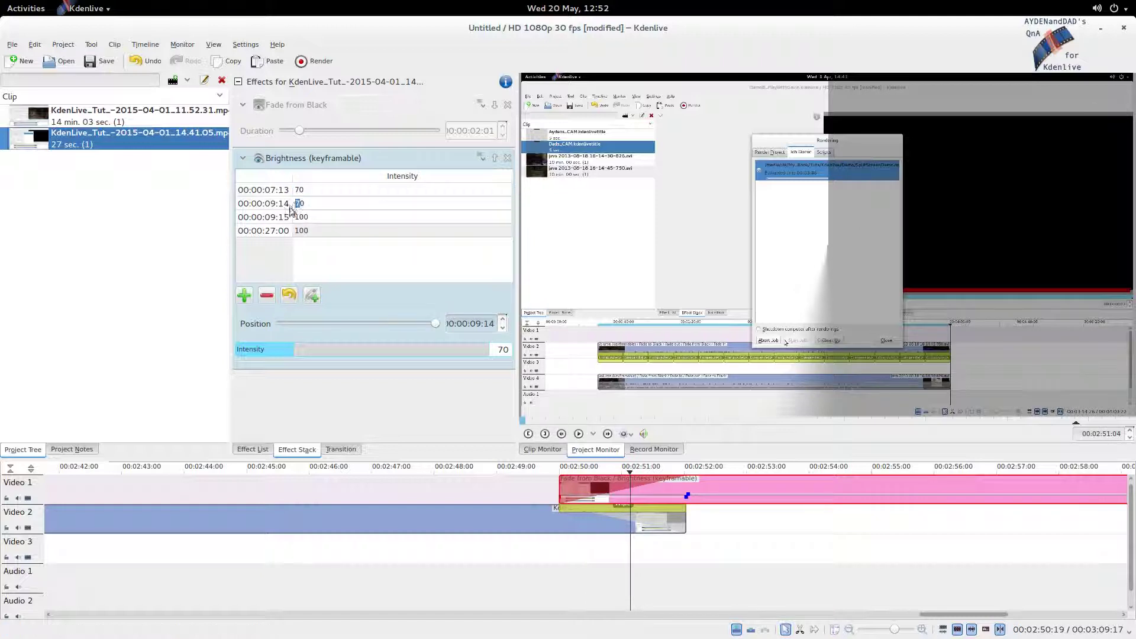
click(555, 489)
drag(555, 489, 689, 494)
click(689, 494)
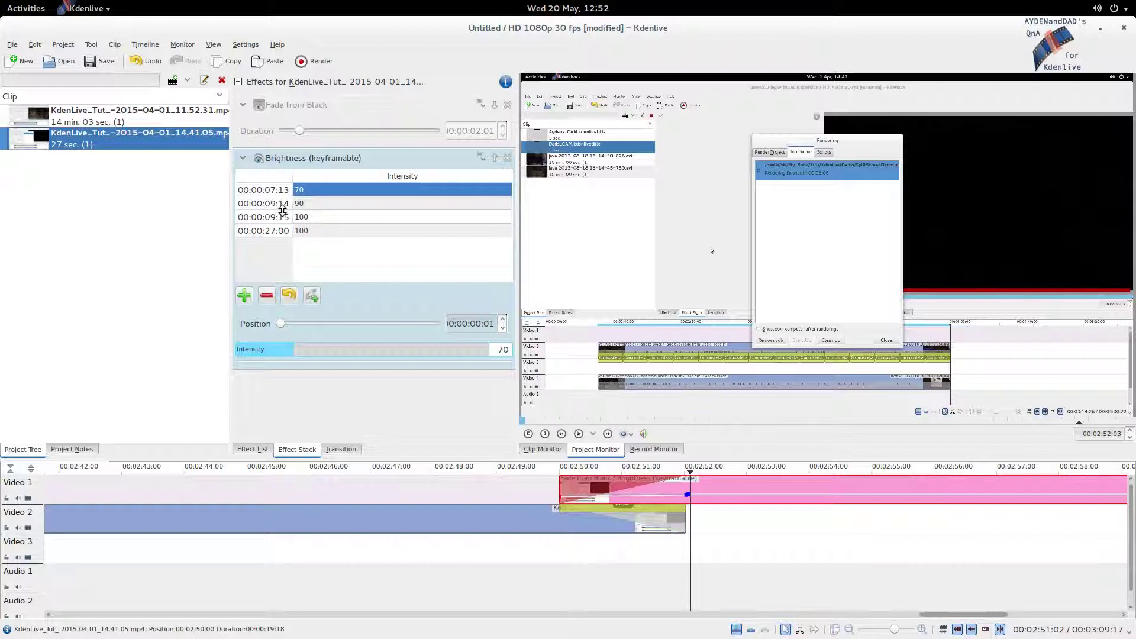
click(304, 204)
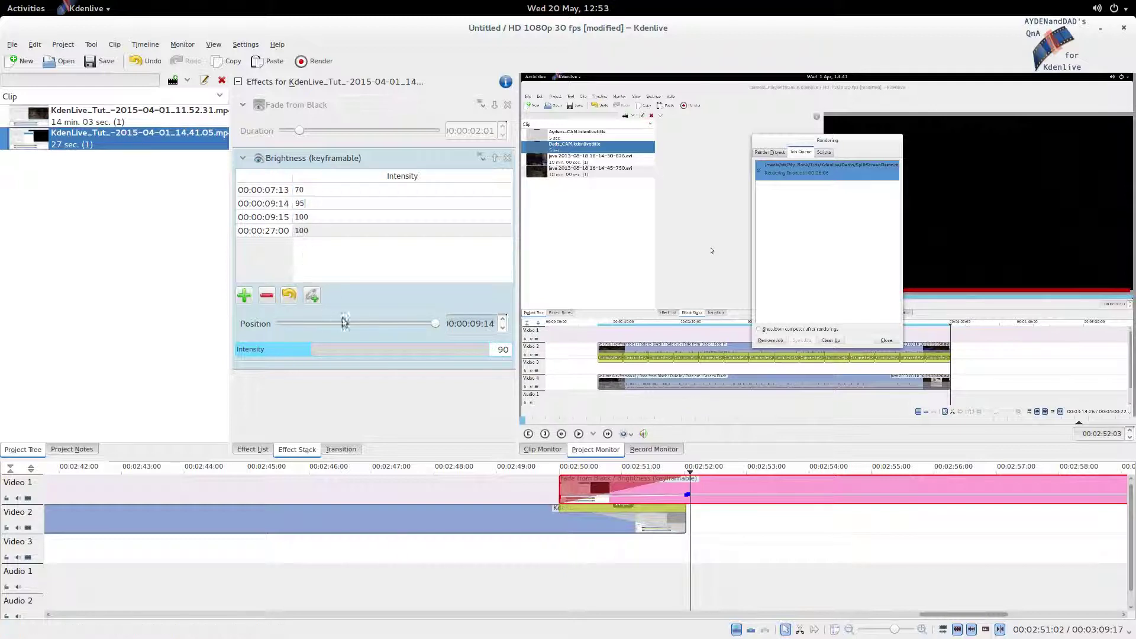
key(Return)
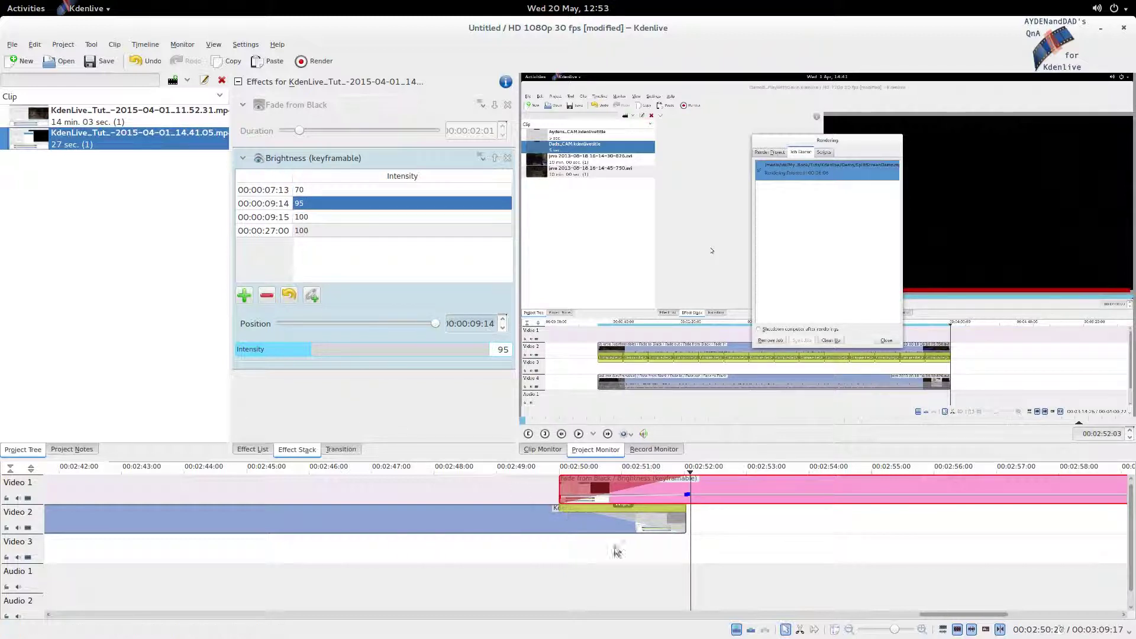
click(556, 556)
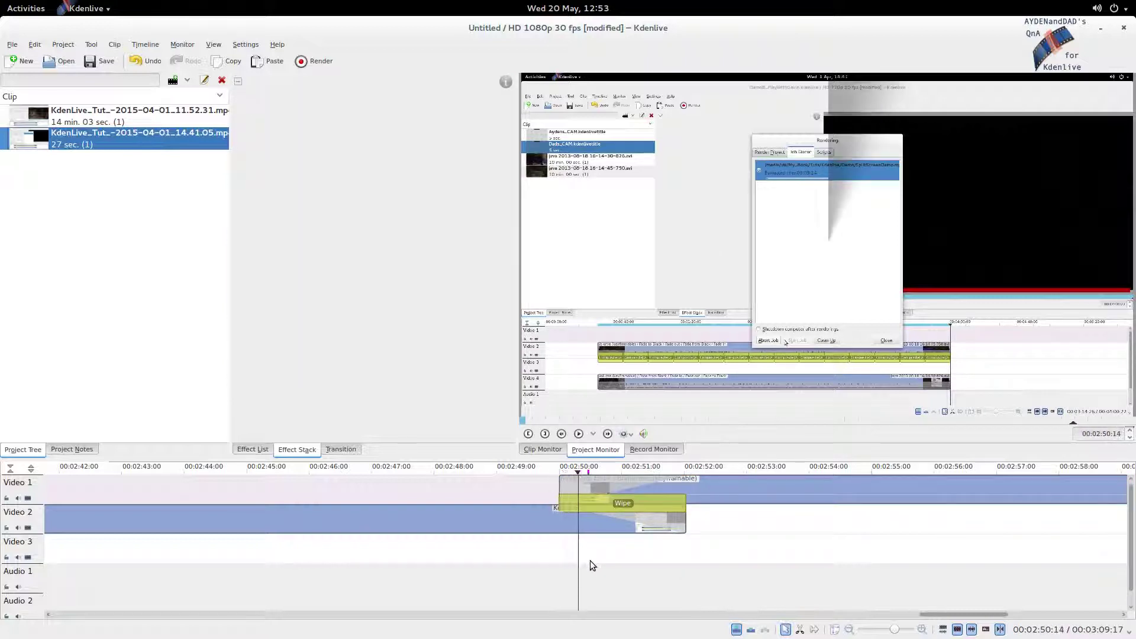
Step: Scrub through the wipe to preview the new brightness, returning to the overlap start
drag(590, 559, 690, 557)
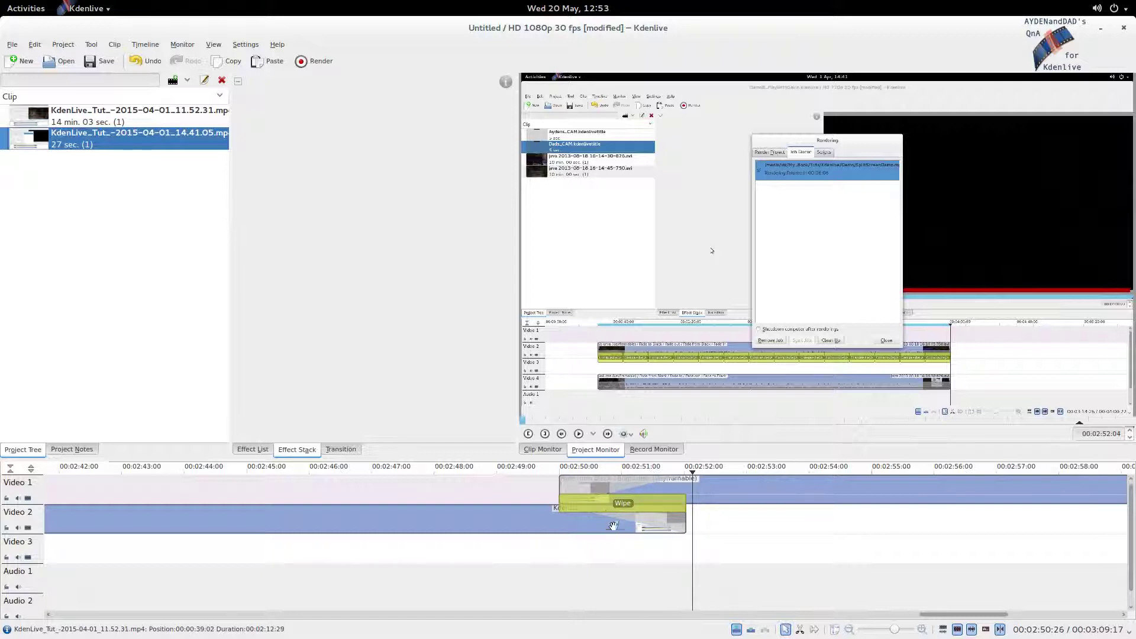
click(556, 485)
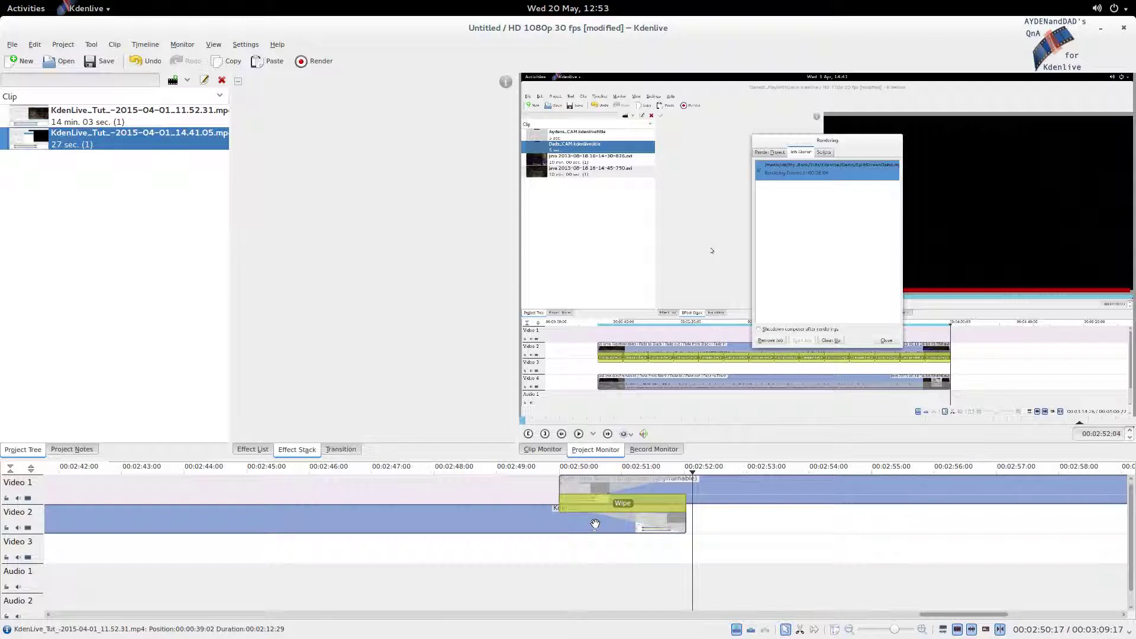
Step: Drag the short tutorial clip from Video 1 to Video 3 and the Wipe between Video 2 and 3
click(658, 489)
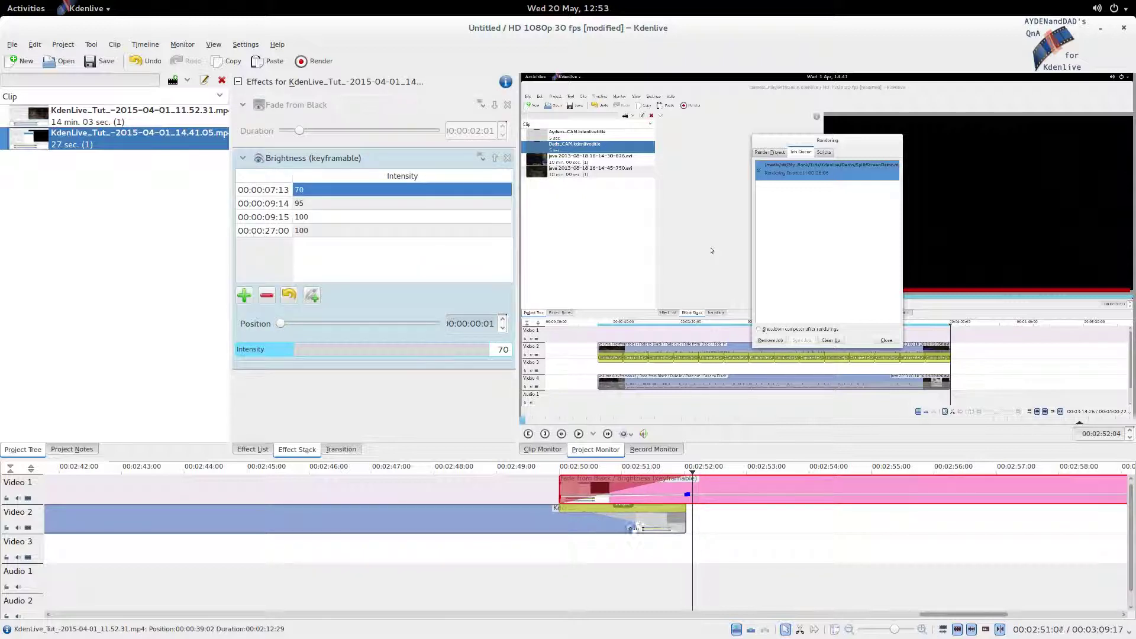
click(631, 523)
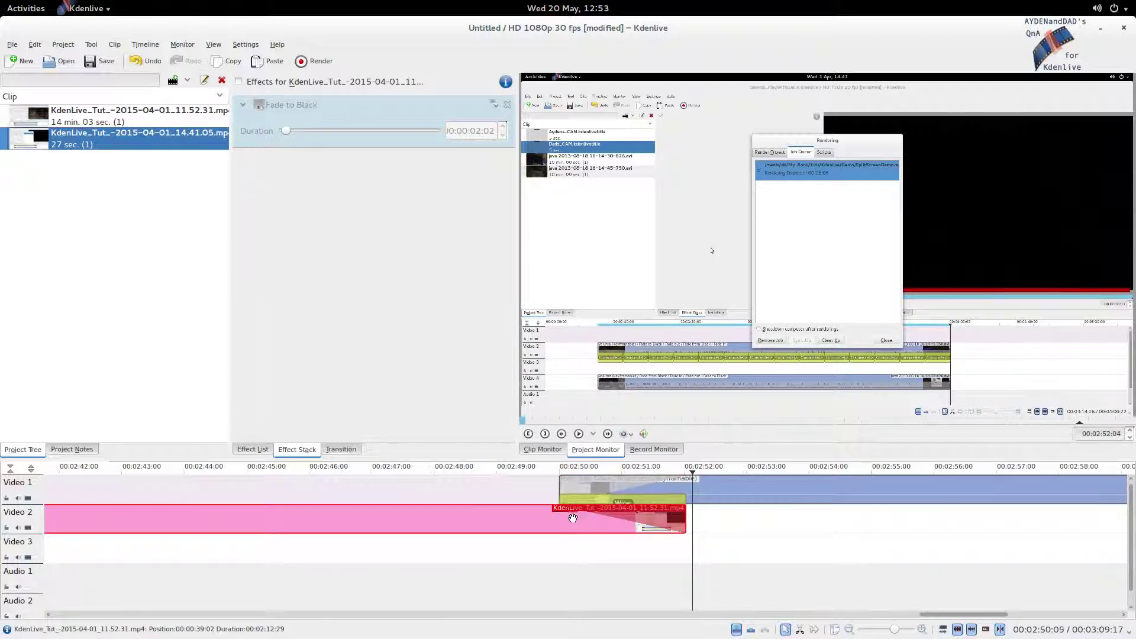
click(693, 492)
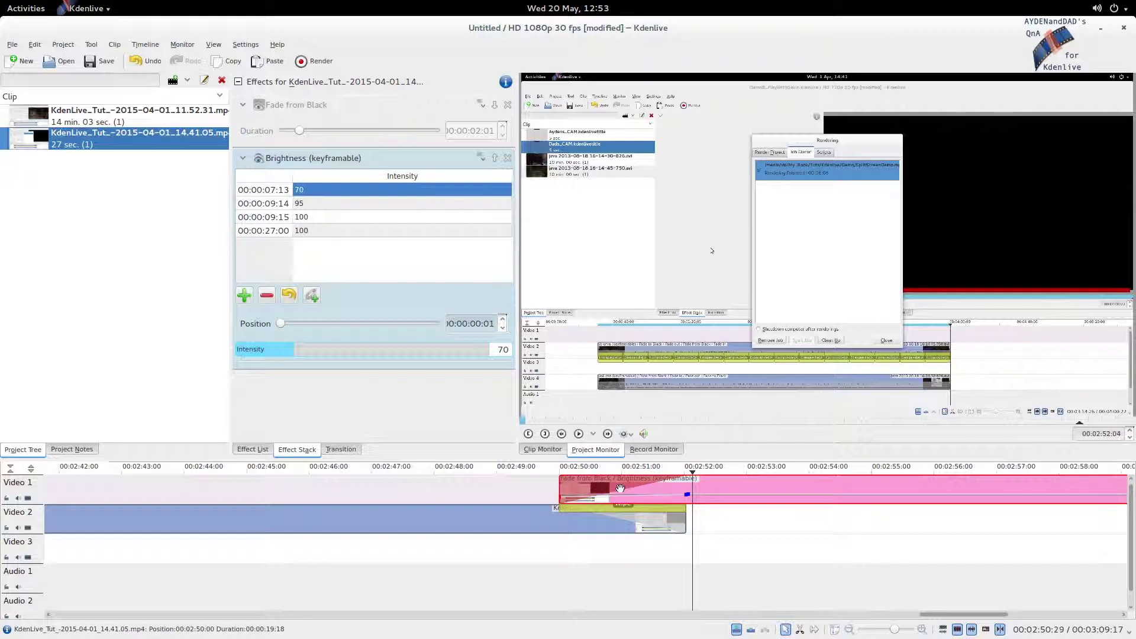
drag(708, 491, 713, 554)
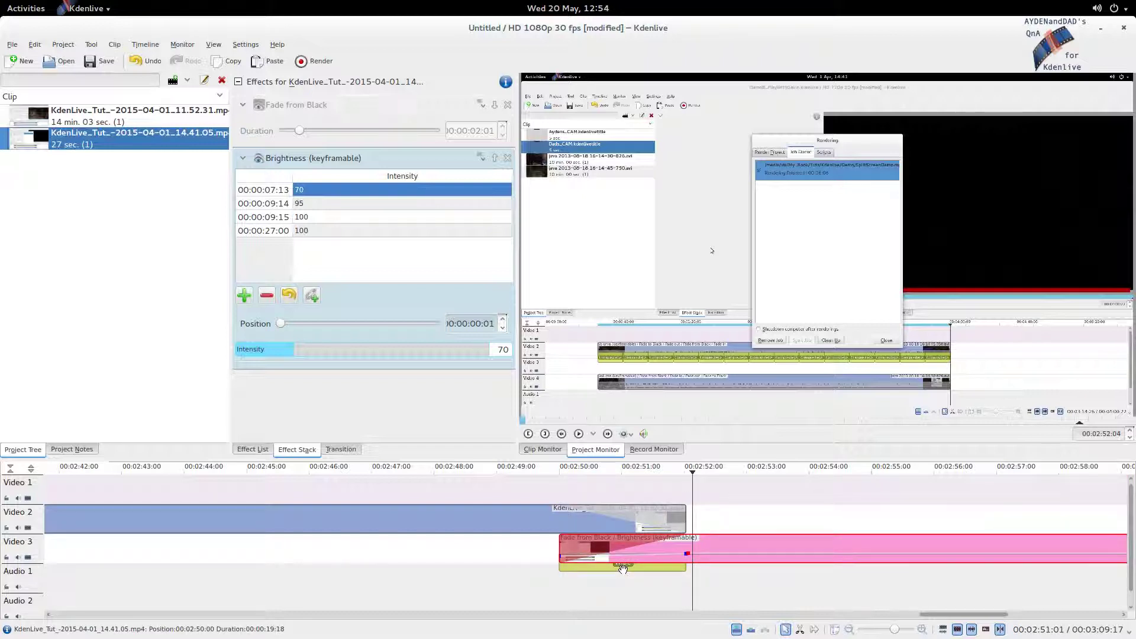
drag(623, 569, 621, 533)
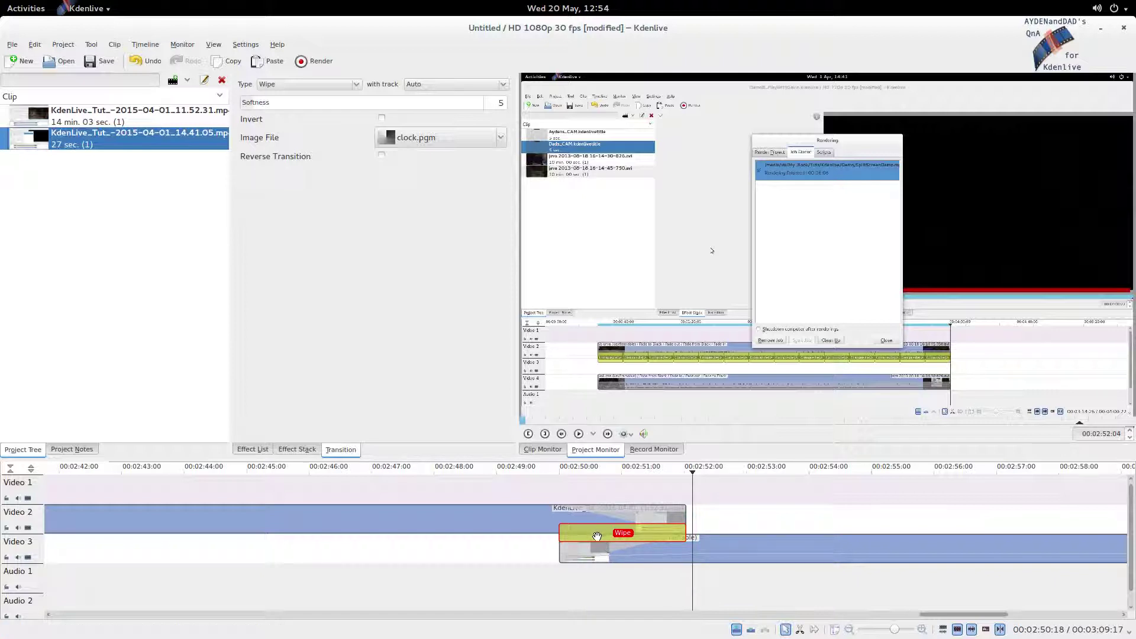
Step: Preview the wipe after the track swap, then tick Reverse Transition and preview again
click(553, 549)
drag(553, 549, 682, 553)
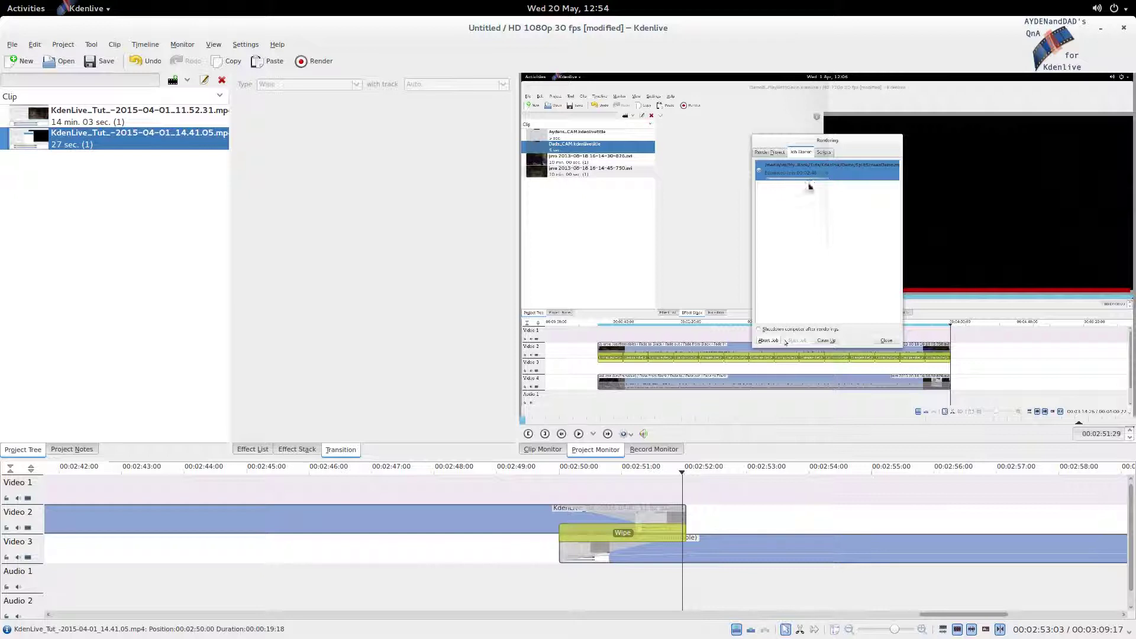
click(589, 536)
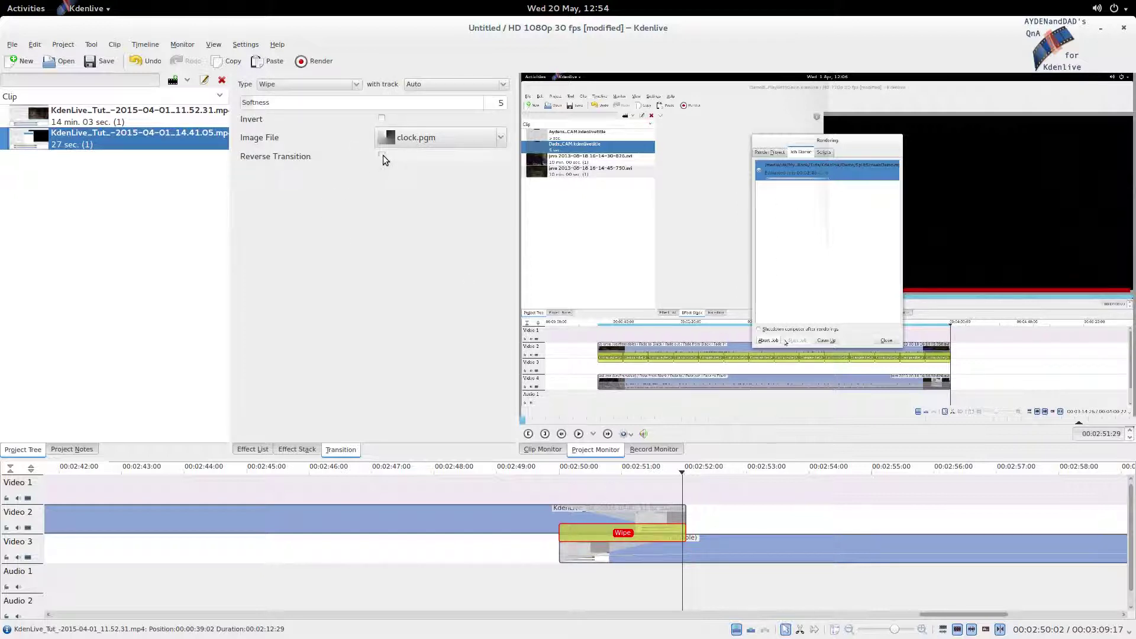
click(382, 155)
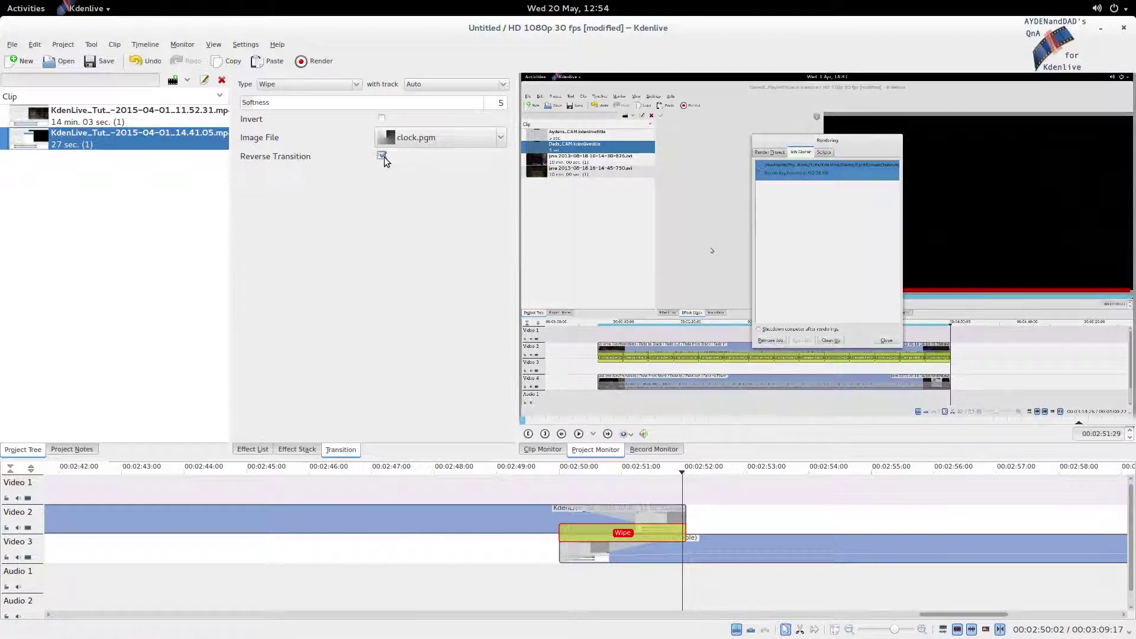
drag(552, 546, 584, 548)
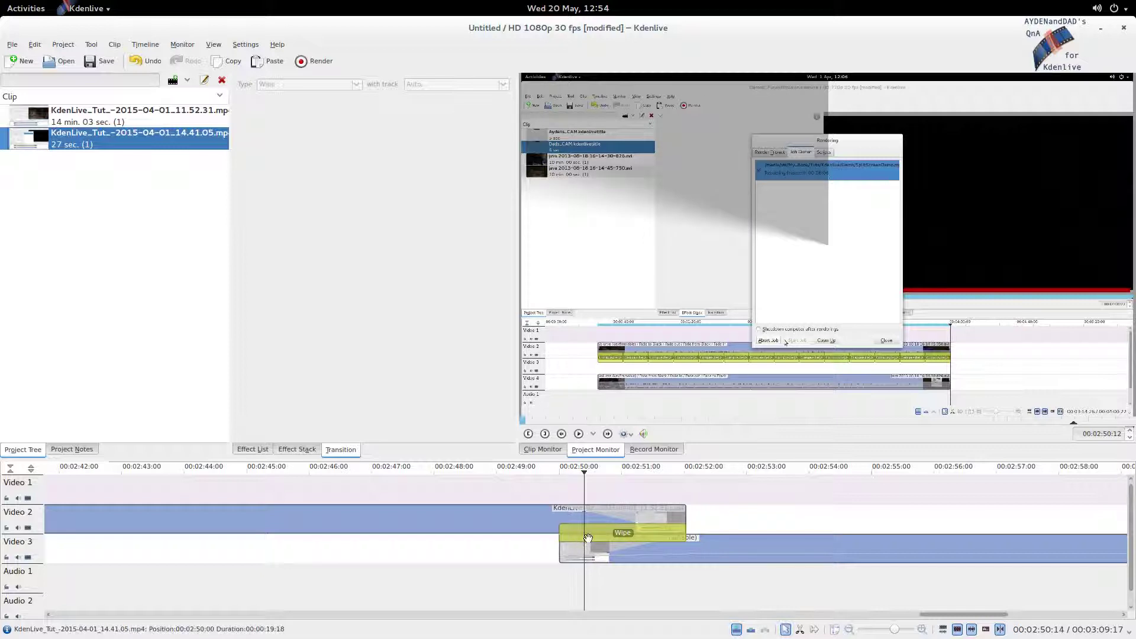
Step: Tick Invert on the Wipe and preview the inverted, reversed transition
click(589, 536)
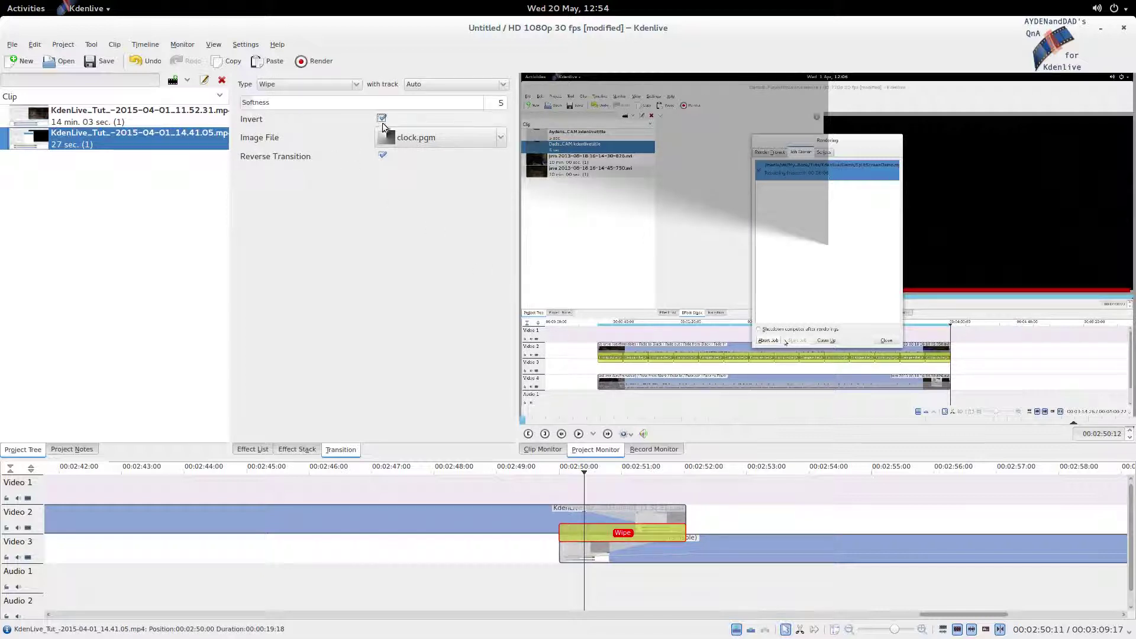
click(381, 119)
drag(549, 543, 697, 558)
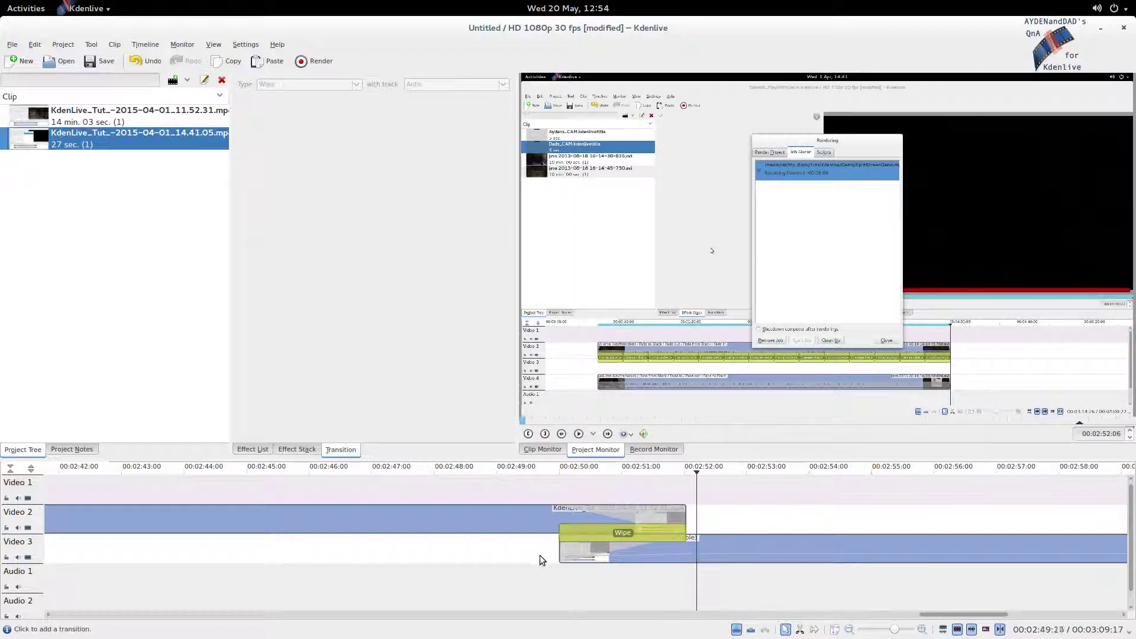